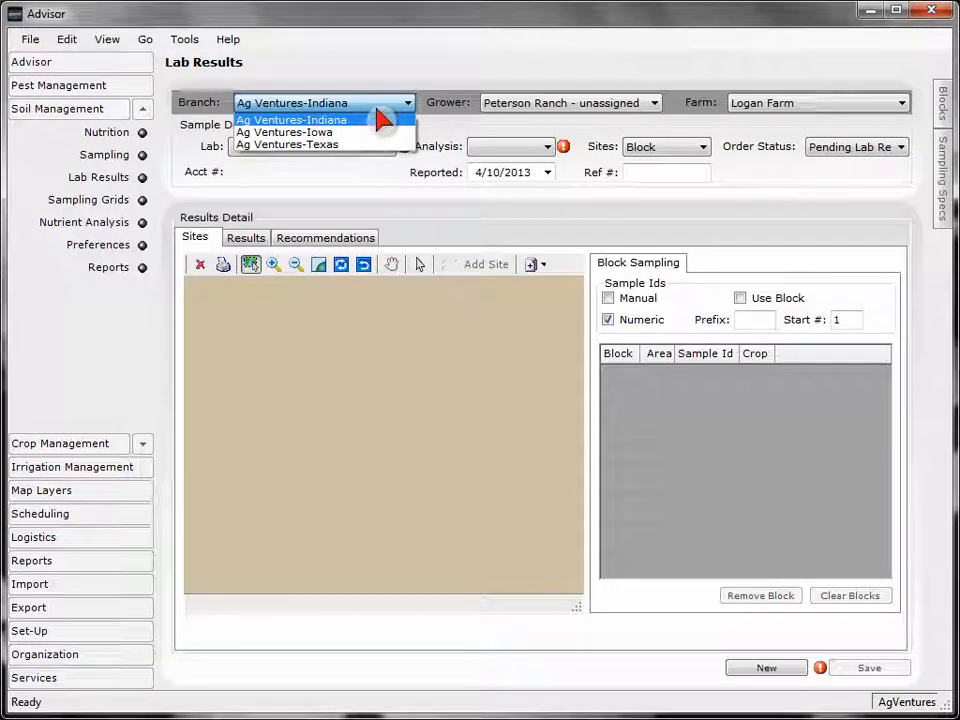
- Choose the Ag Ventures-Indiana branch, the Peterson Ranch grower and Logan Farm for the lab results
click(381, 119)
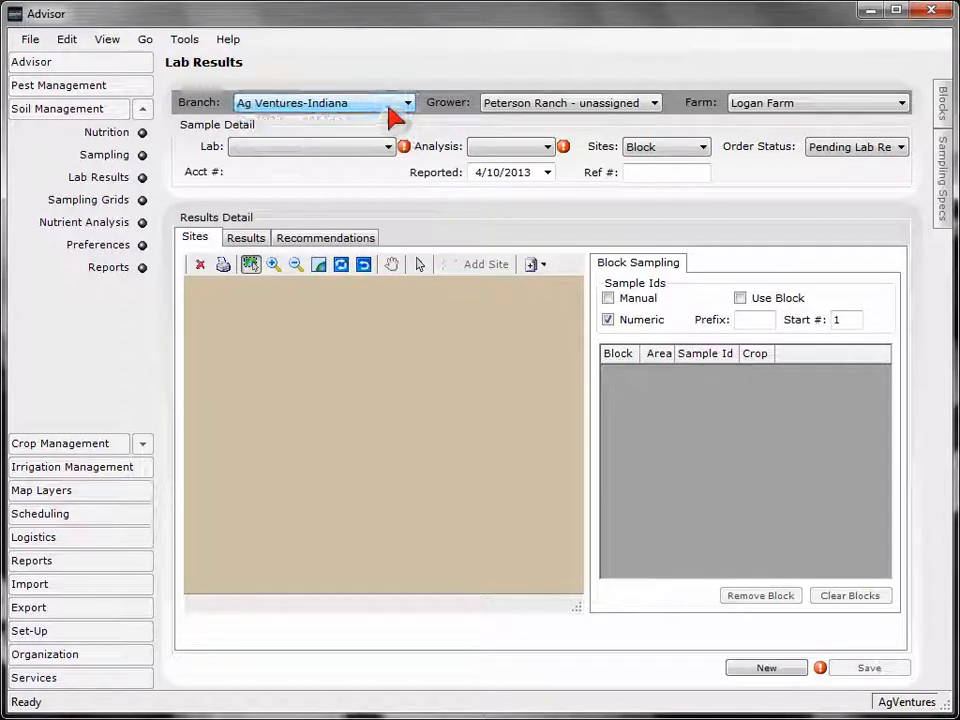
click(650, 112)
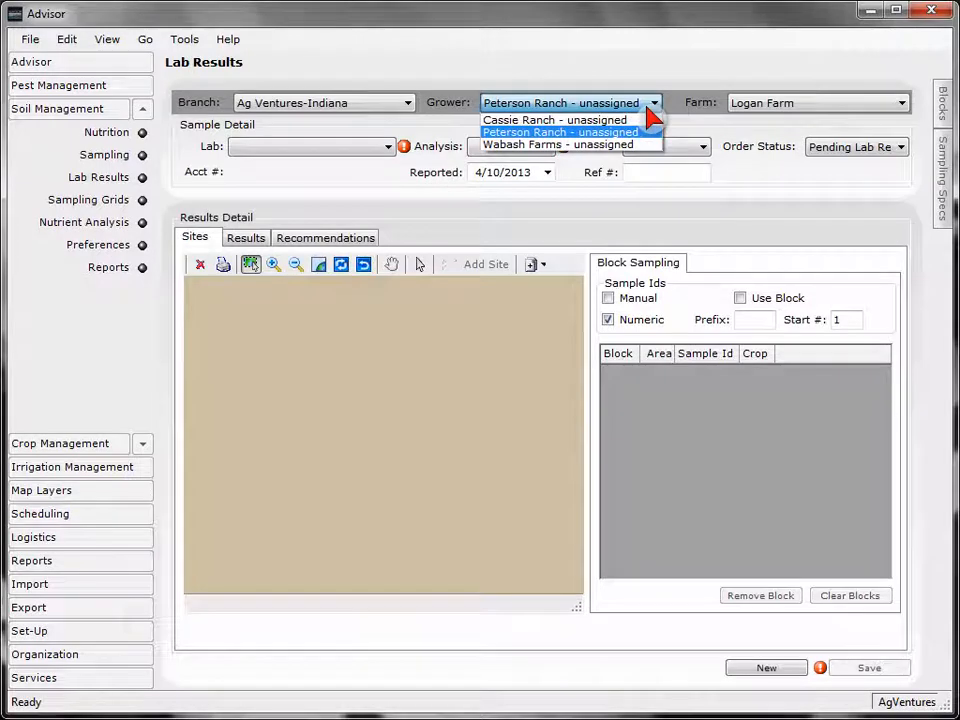
click(650, 112)
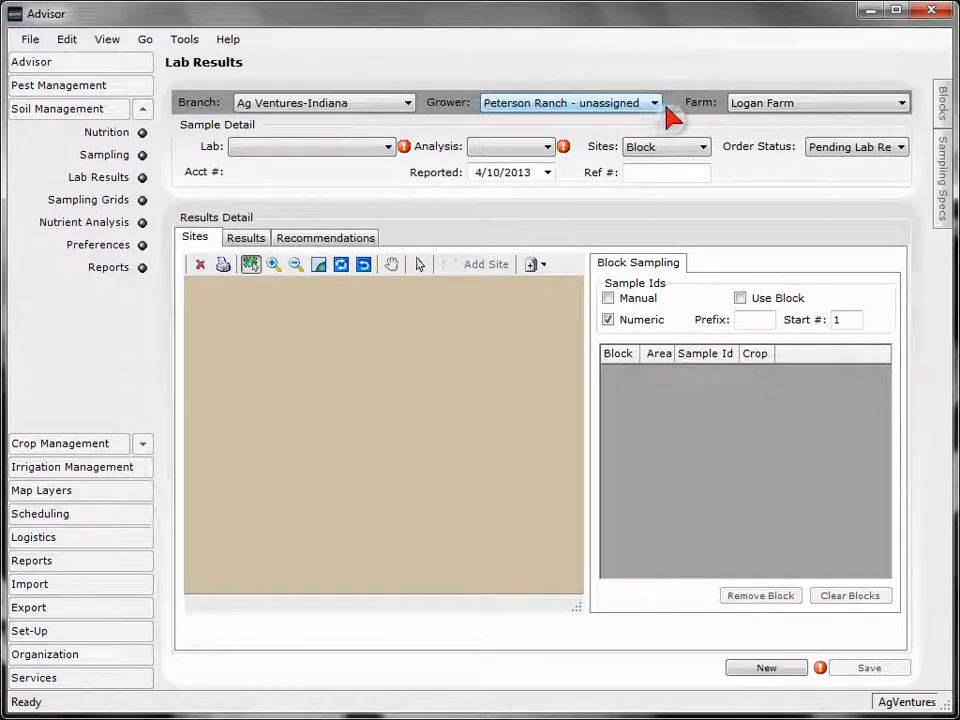
click(887, 112)
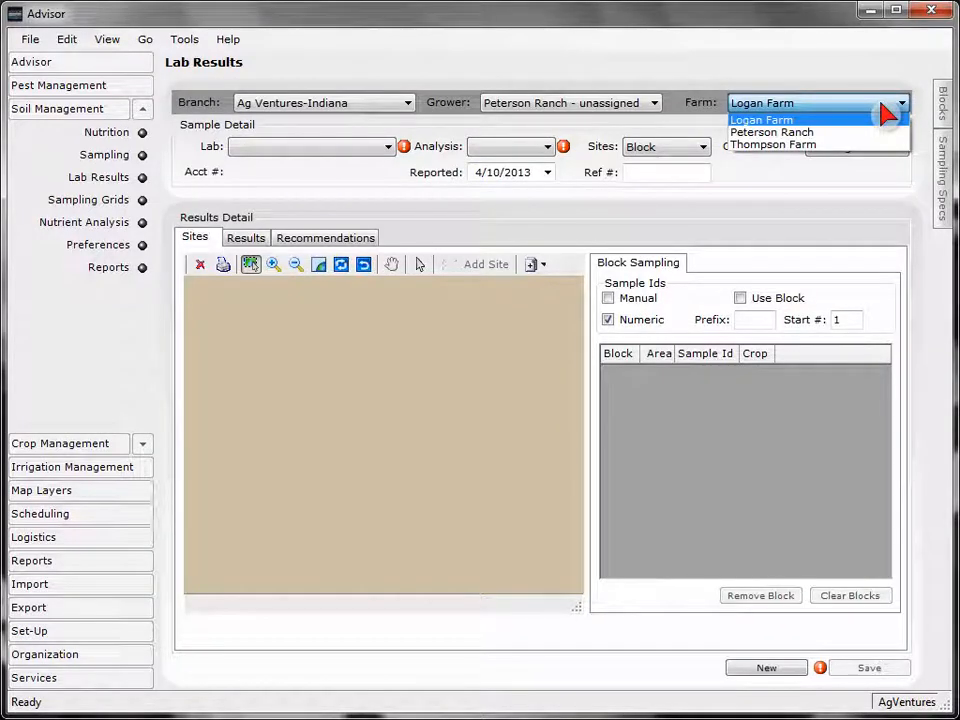
click(884, 108)
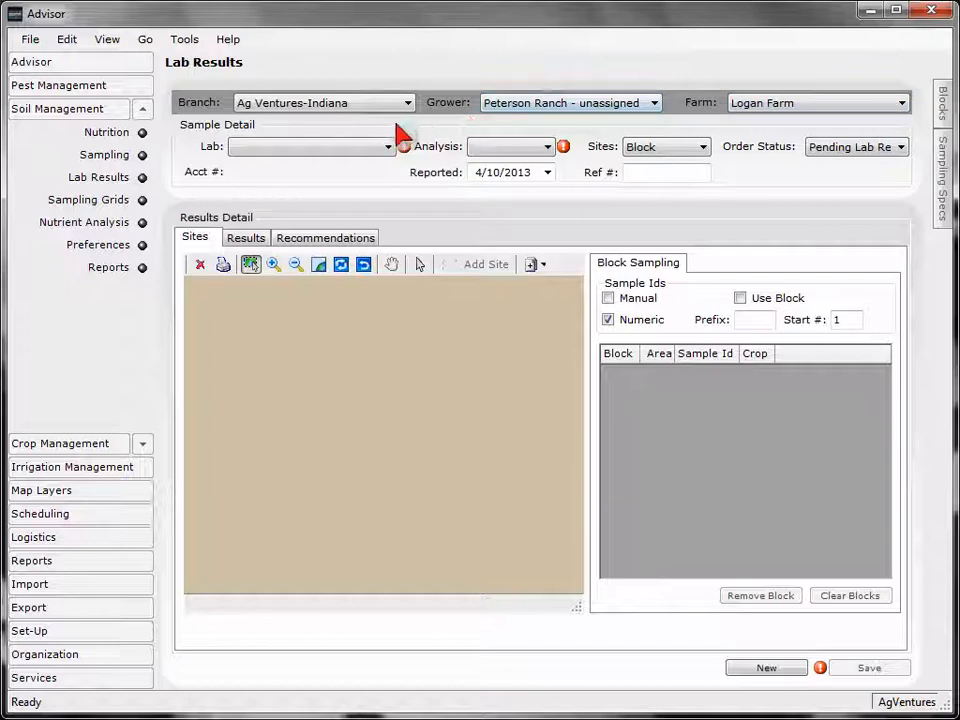
- Set the sample's lab to Sure-Tech Laboratory and the analysis type to Soil
click(375, 148)
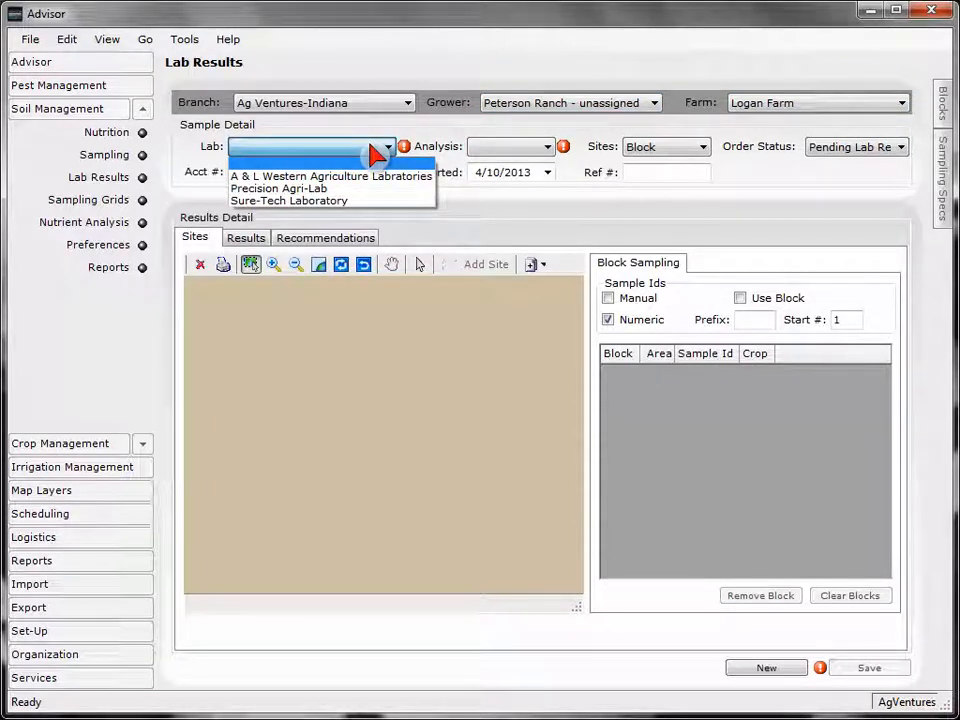
click(362, 208)
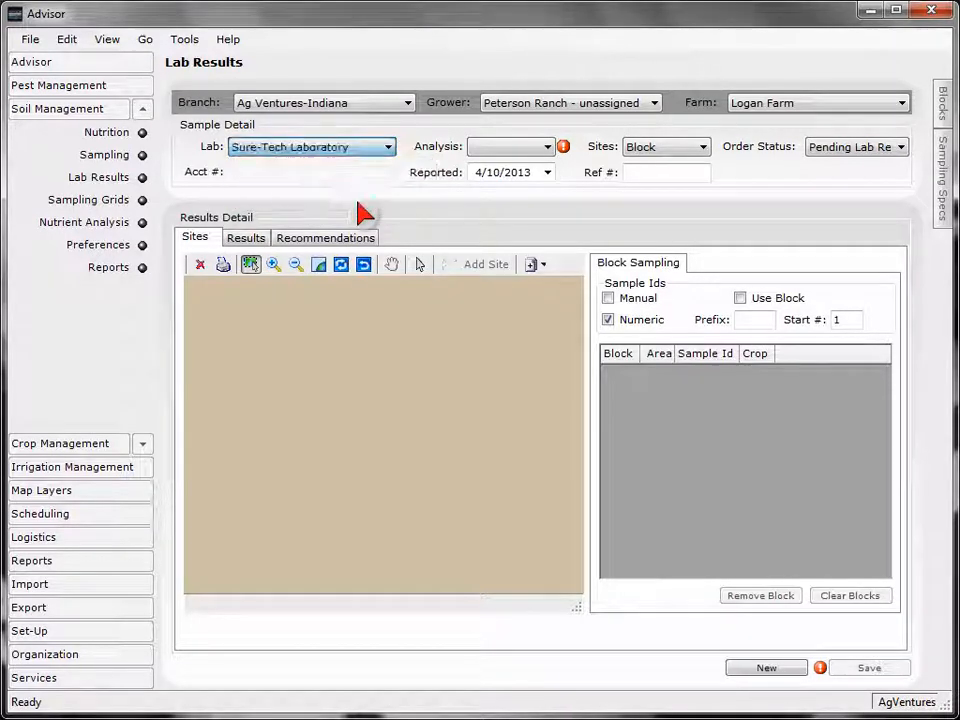
click(546, 148)
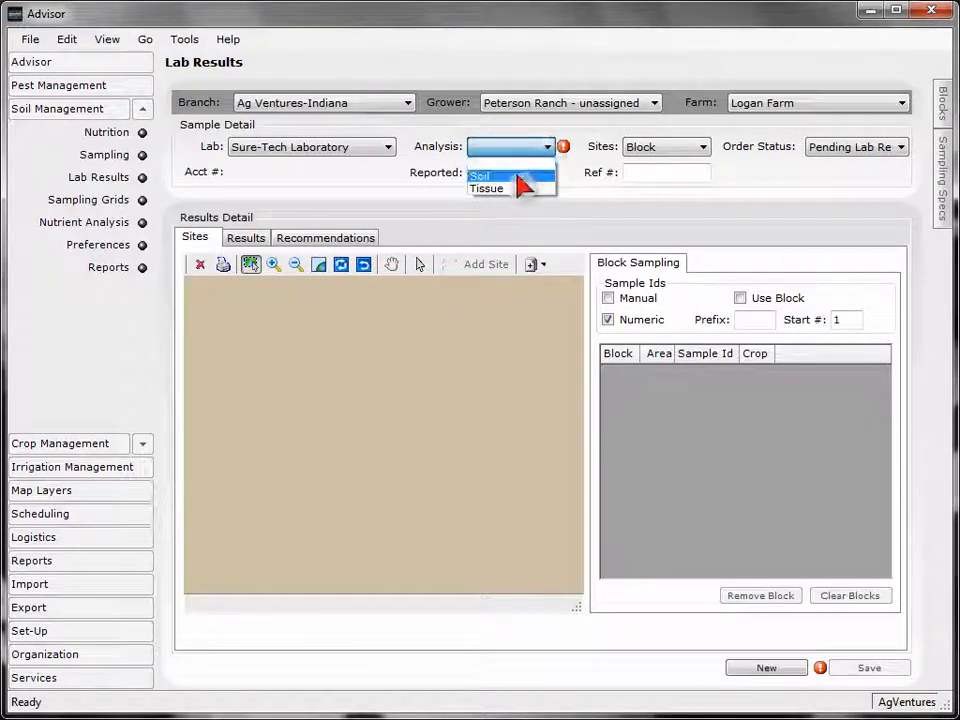
click(518, 177)
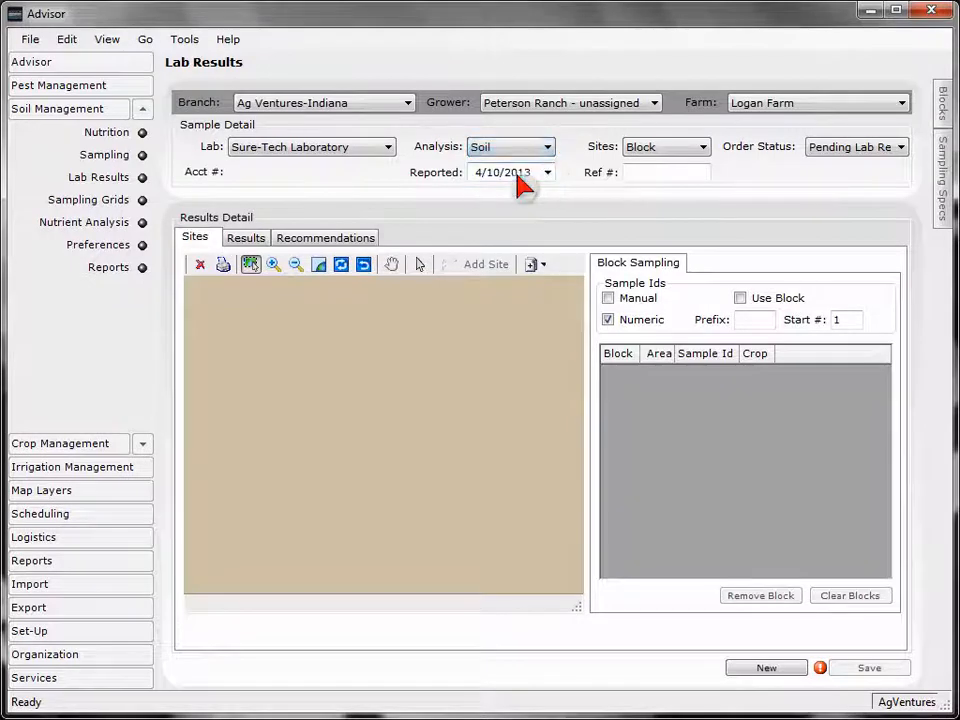
- Set the sampling sites type to Zone and keep the order status at Pending Lab Results
click(705, 148)
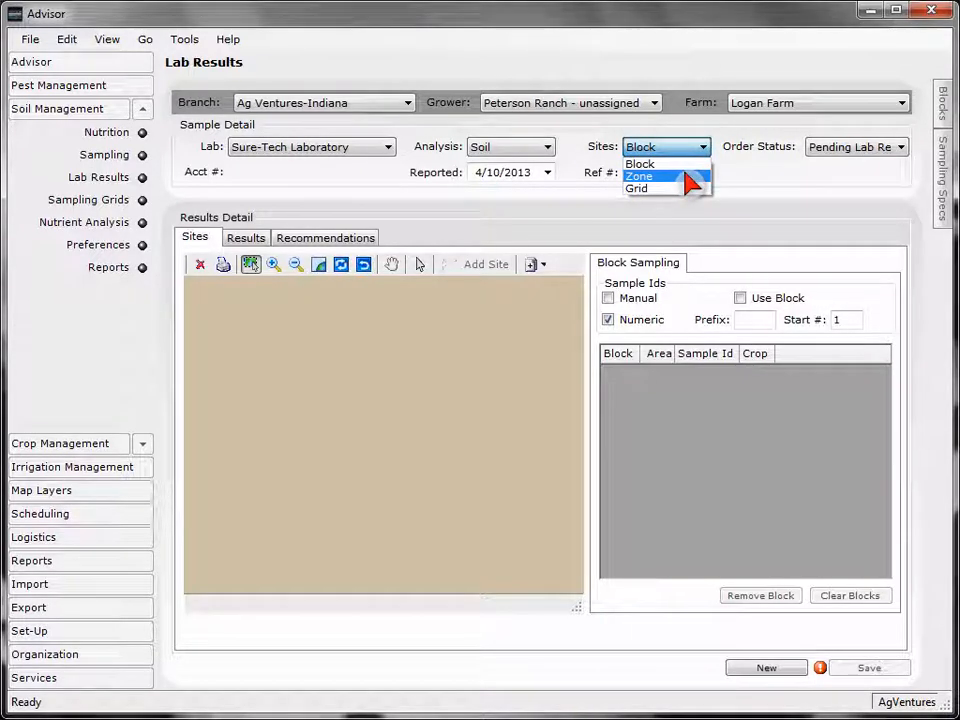
click(687, 176)
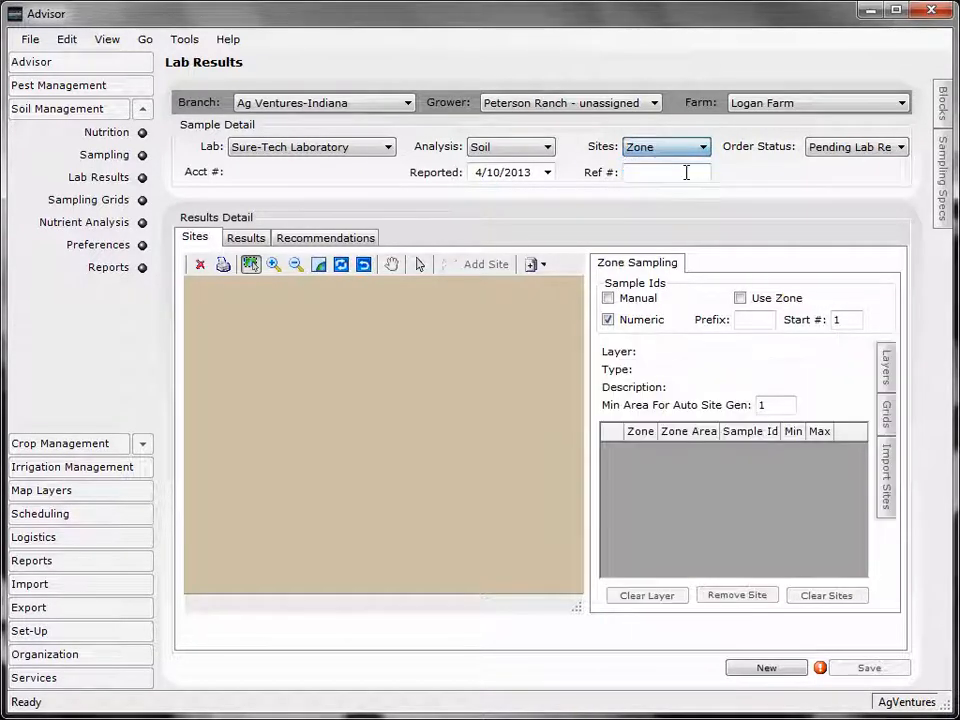
click(845, 147)
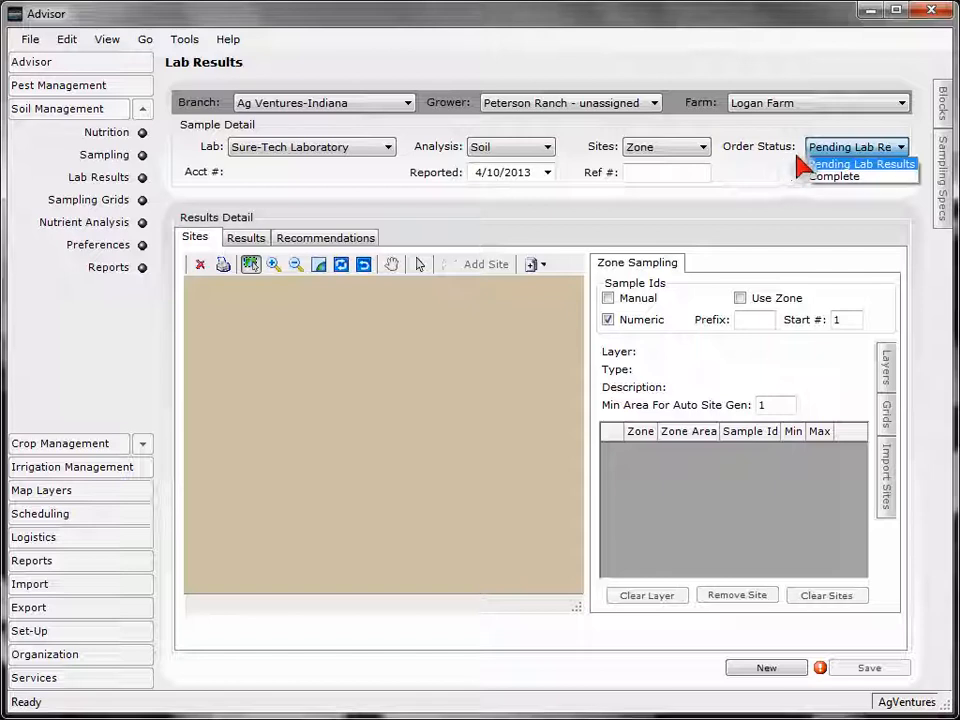
click(839, 147)
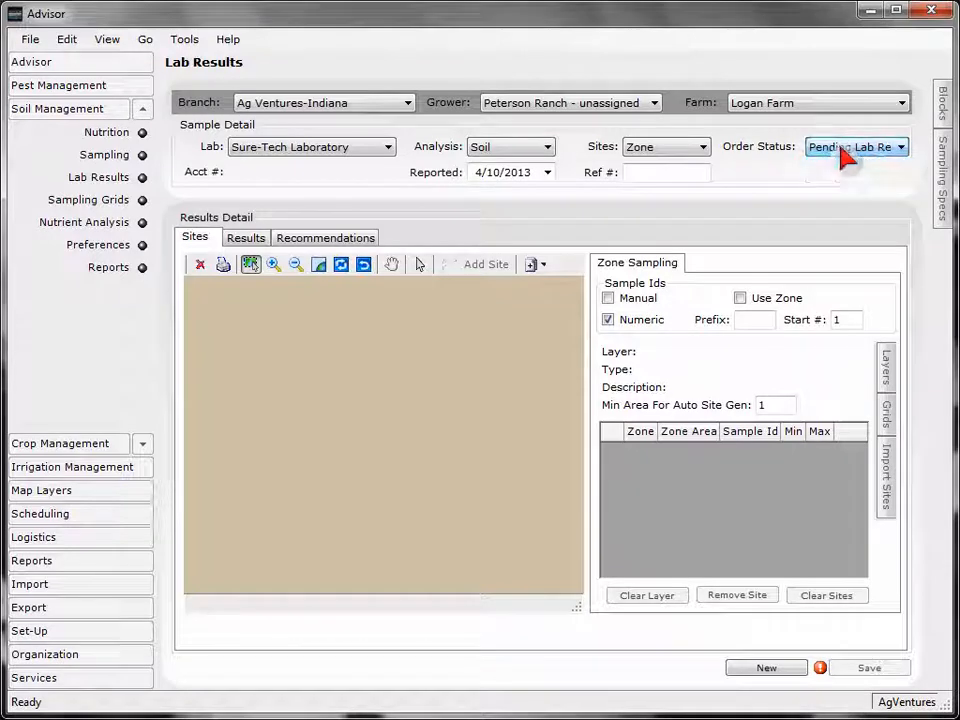
- Select the River Road 135 block for the sample and set the reported date to 3/1/2013
click(942, 112)
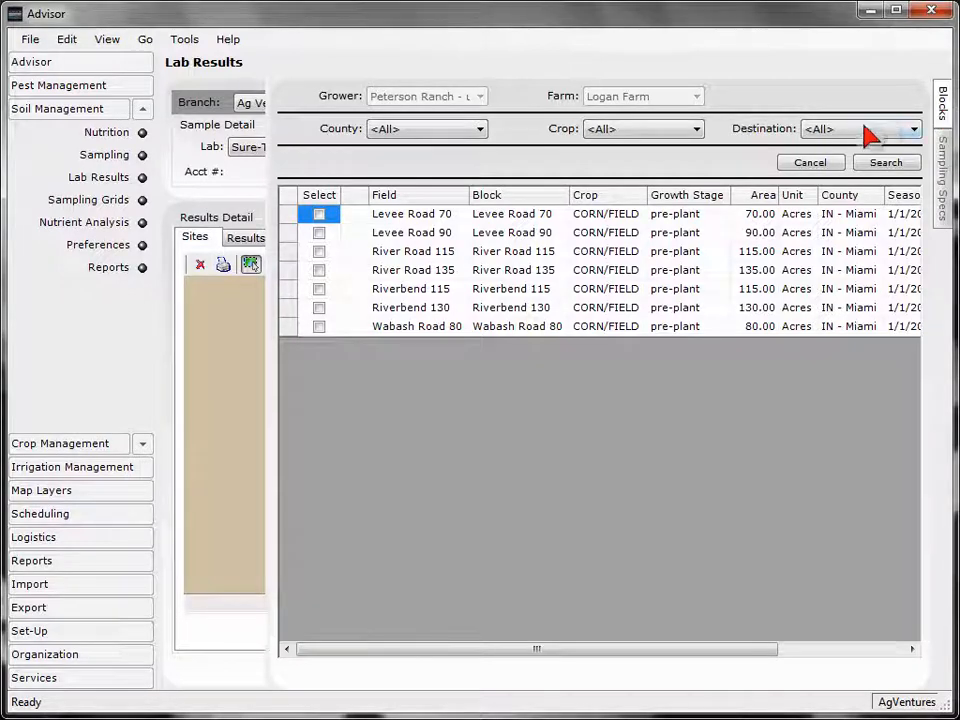
click(319, 270)
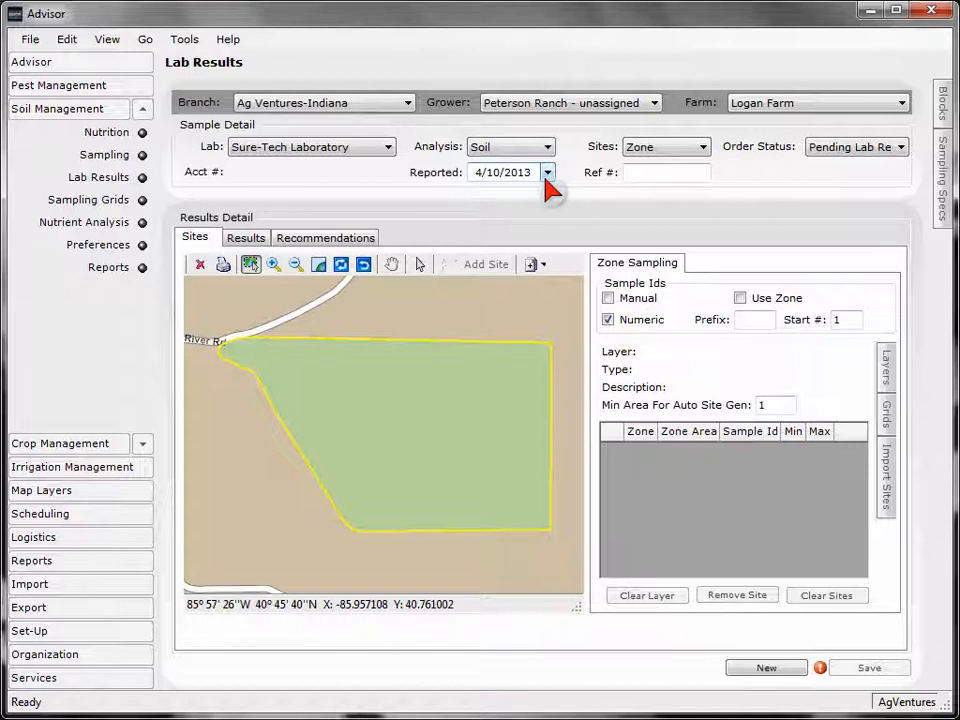
click(547, 174)
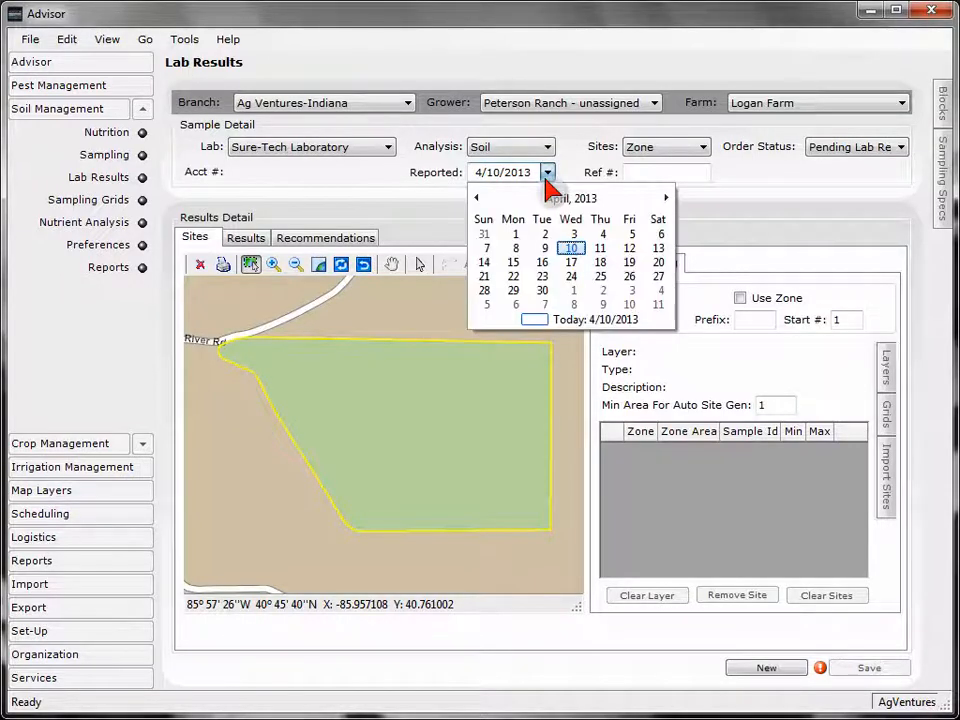
click(478, 199)
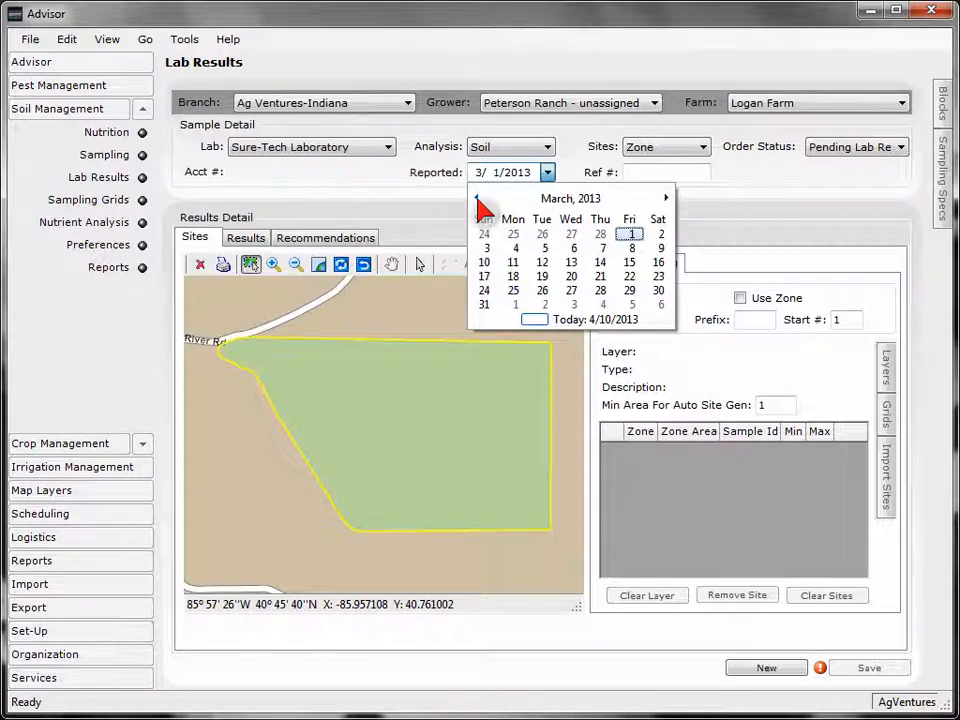
click(631, 237)
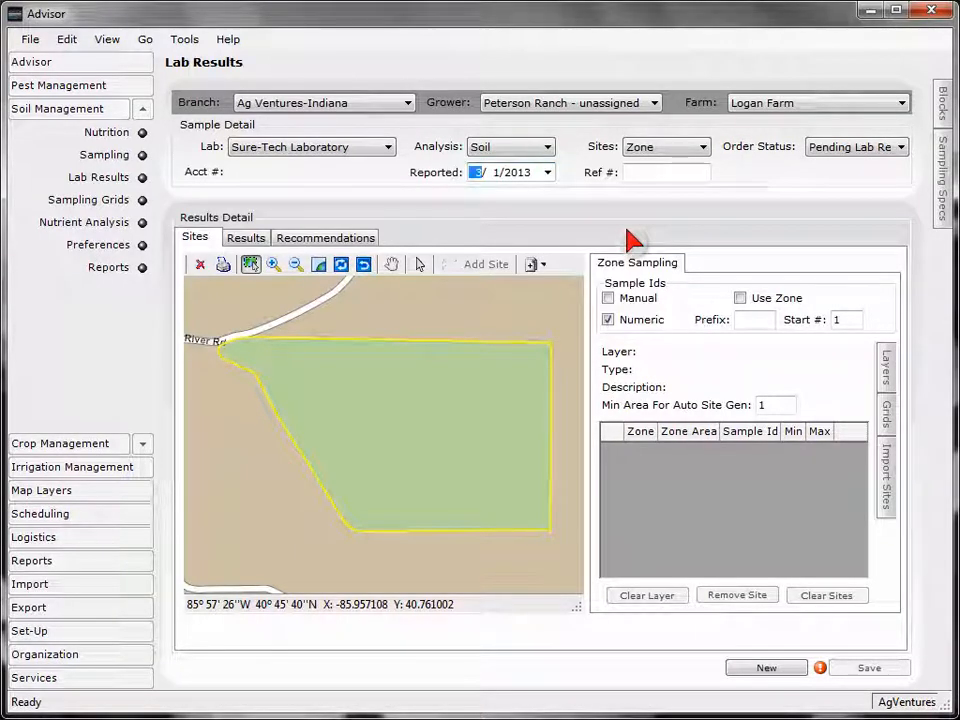
- Apply the Soil Texture layer (Surface Texture, 20 feet, Max Area) as the basis for zone sampling
click(884, 386)
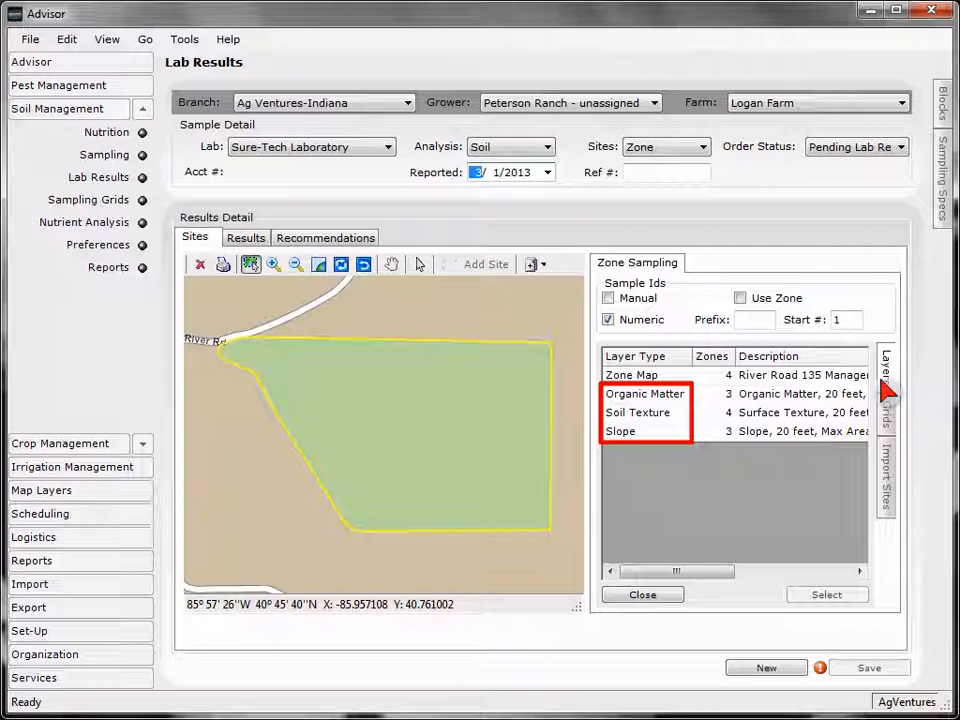
click(761, 413)
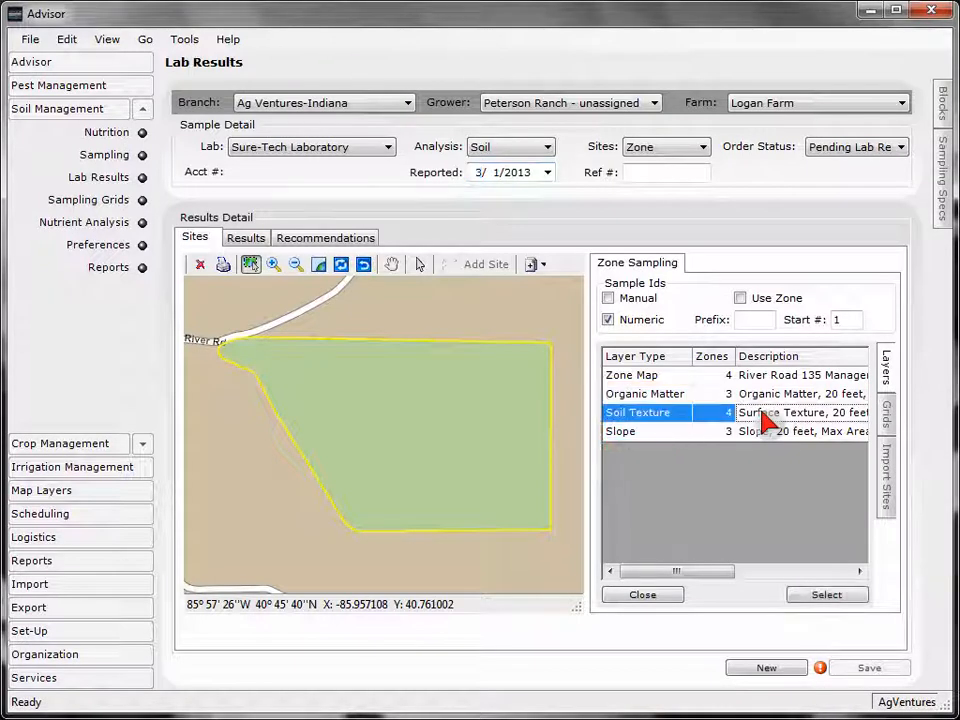
click(761, 413)
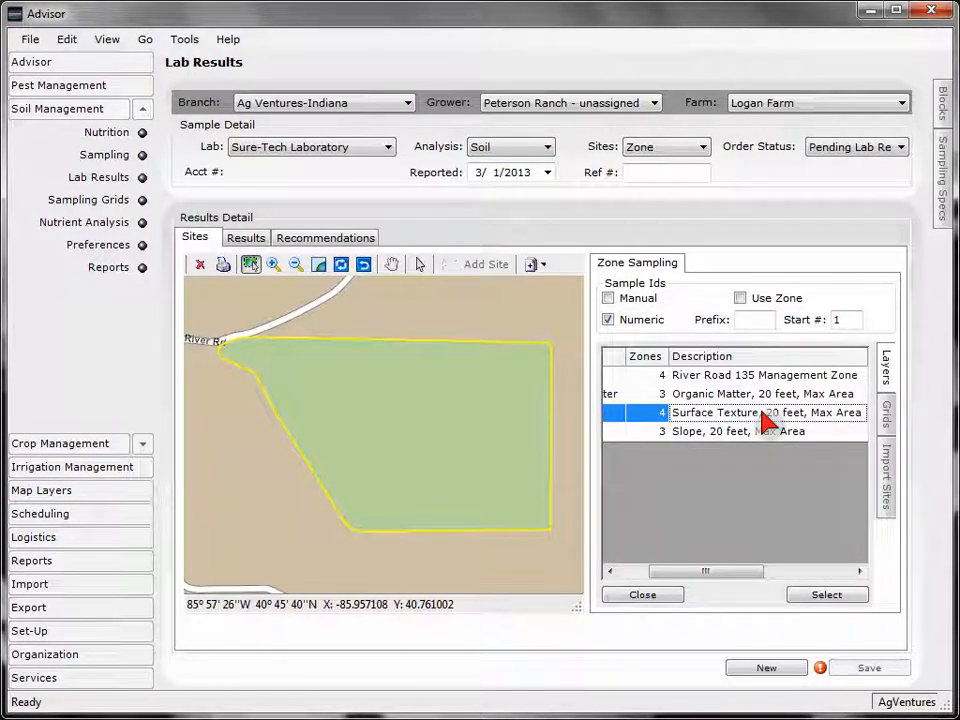
click(818, 598)
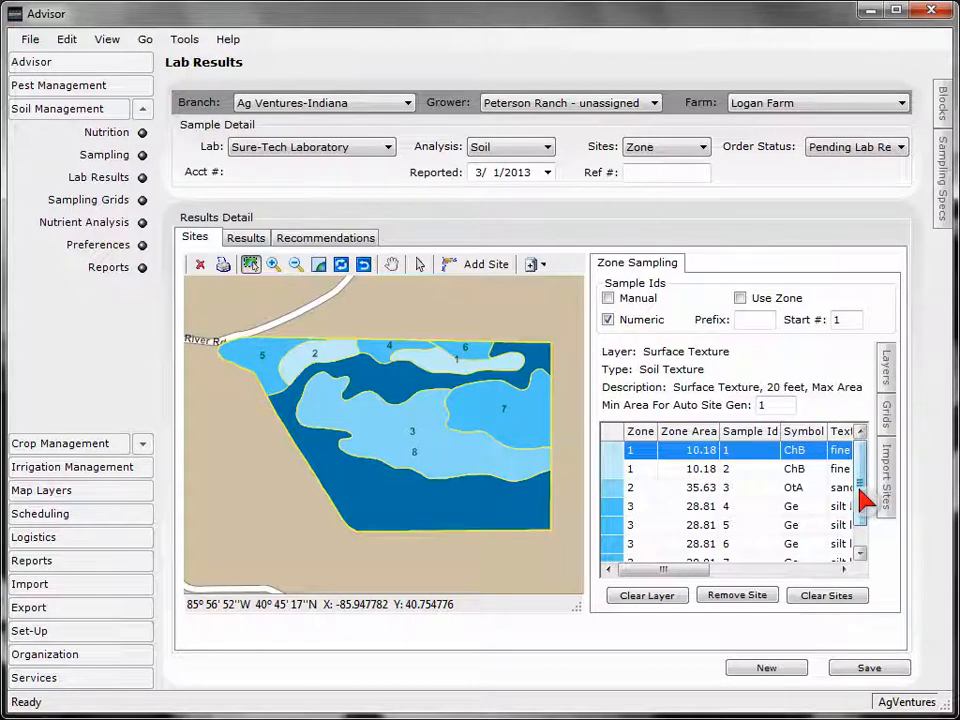
- Remove sample site 8 from zone 4 and add a replacement site in the southern part of that zone
scroll(866, 555, down, 2)
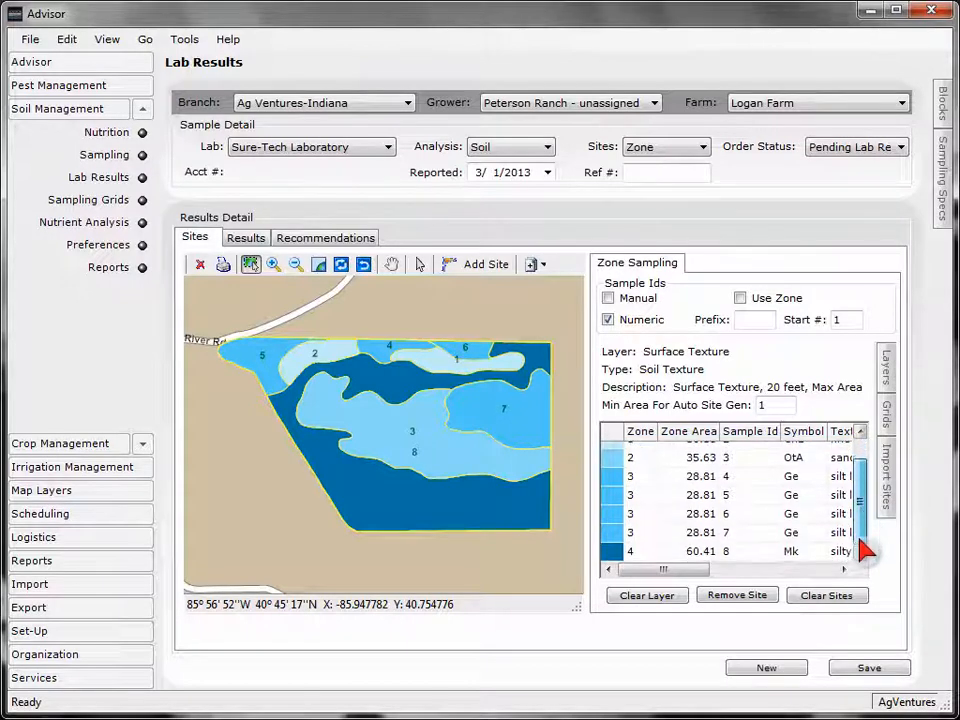
click(758, 553)
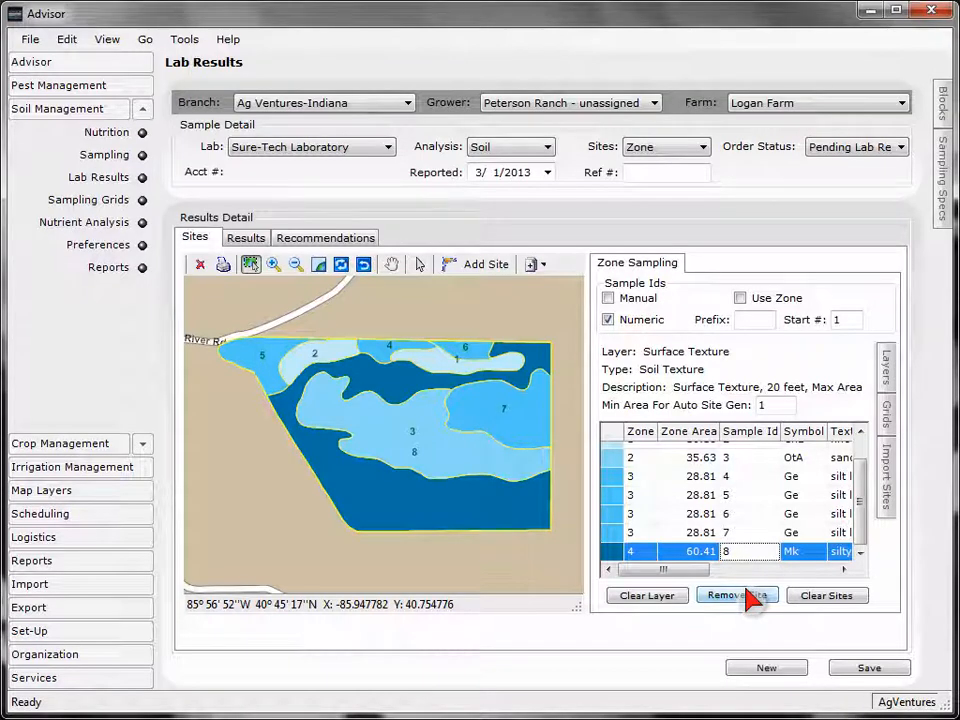
click(750, 596)
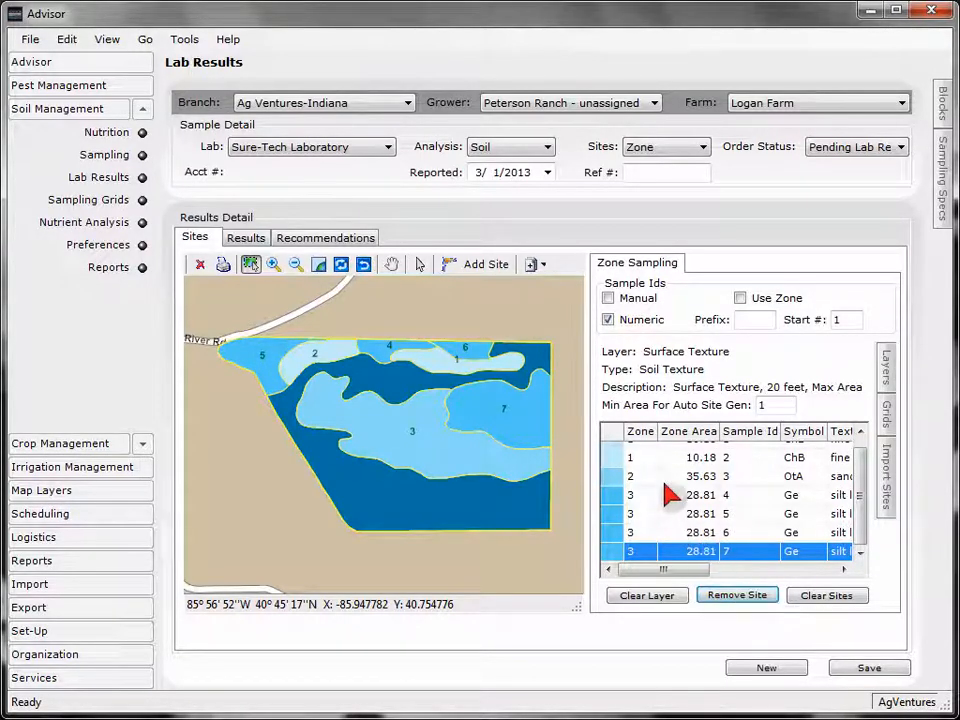
click(487, 265)
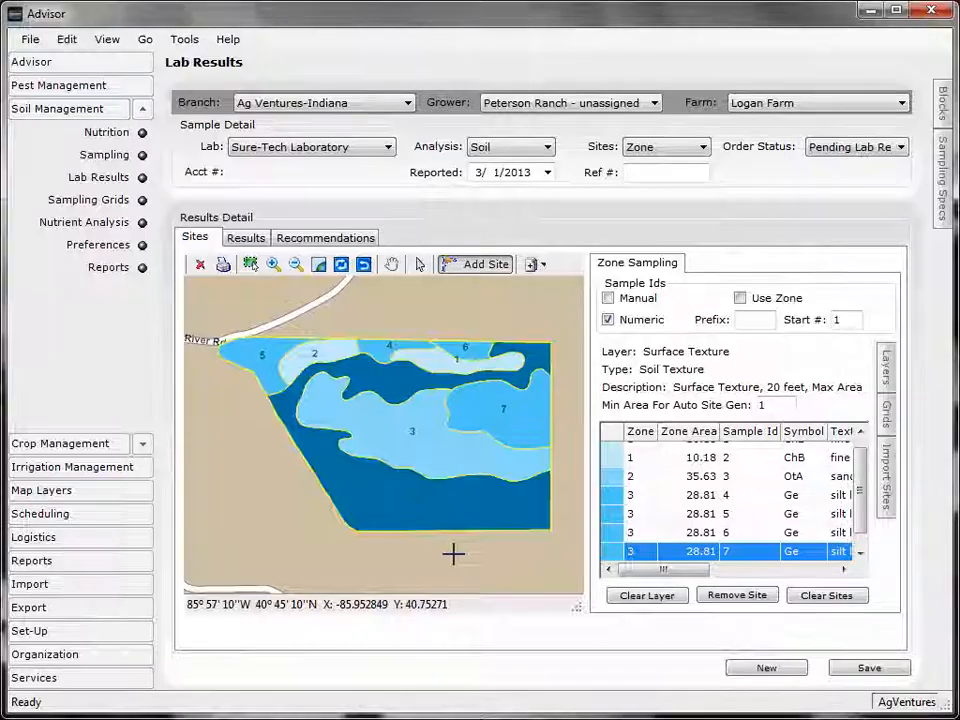
- Import the sampling sites from the shapefile Sampling Sites.shp in the River Road 135 folder, using the Decimal Degrees projection
click(884, 476)
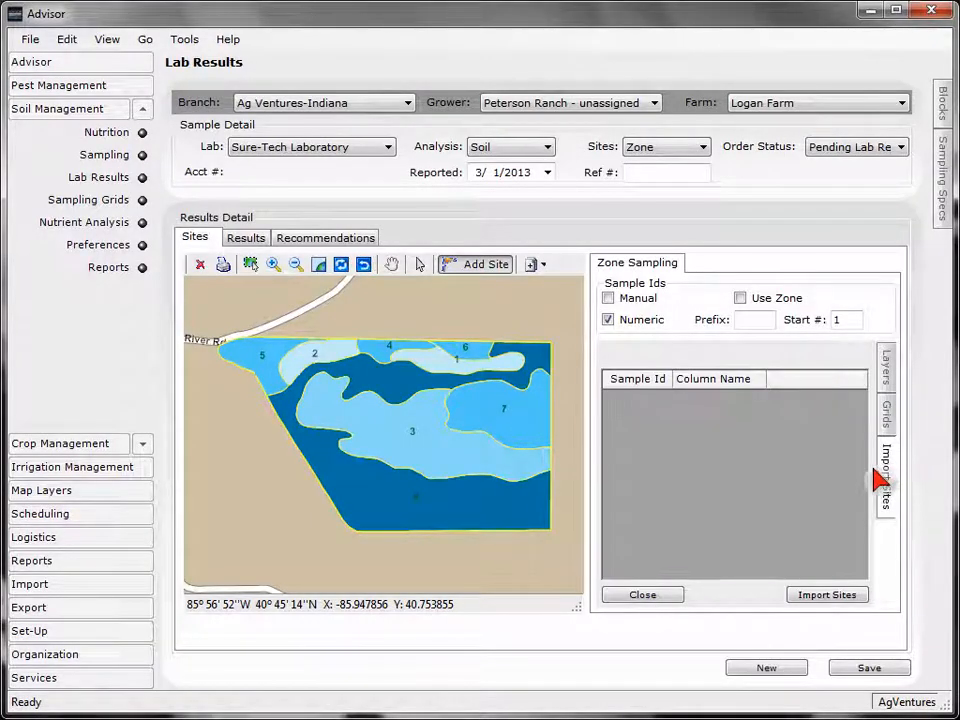
click(830, 595)
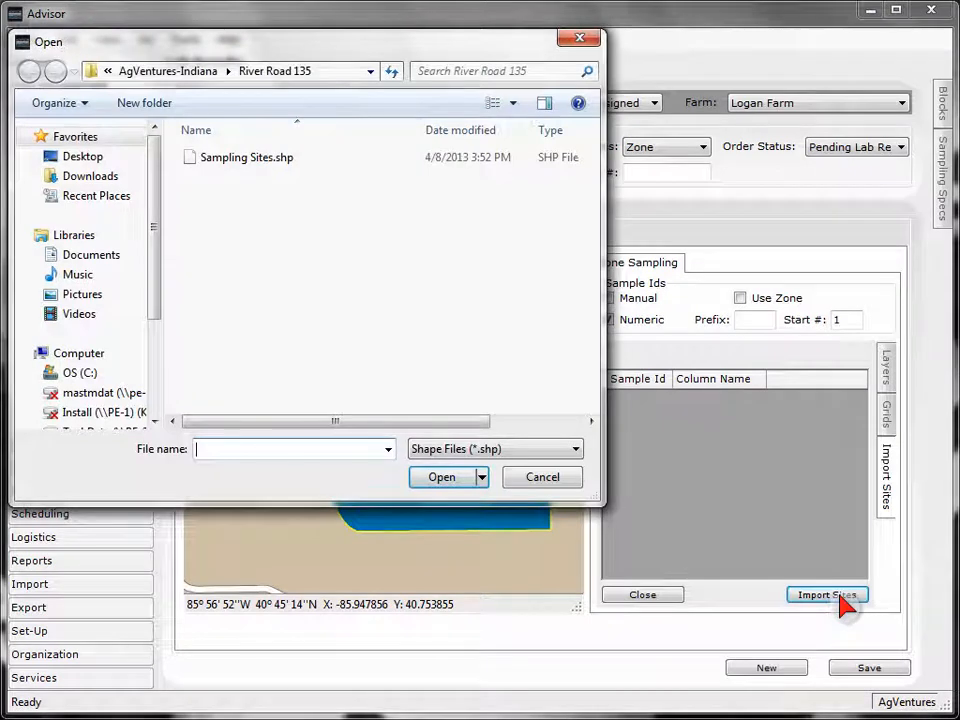
click(478, 170)
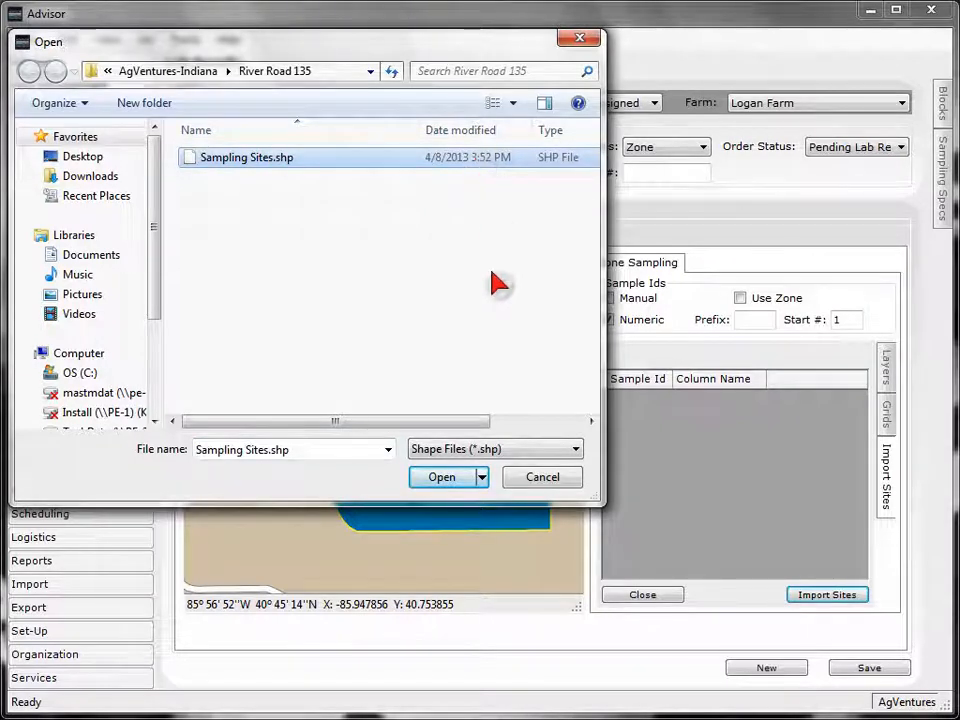
click(468, 478)
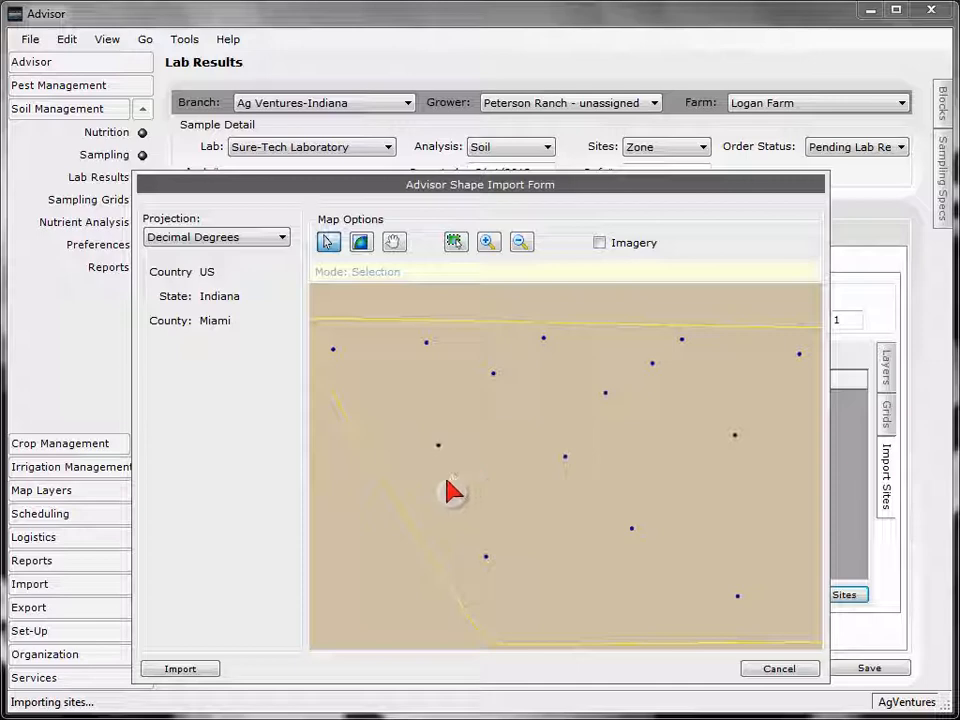
click(168, 672)
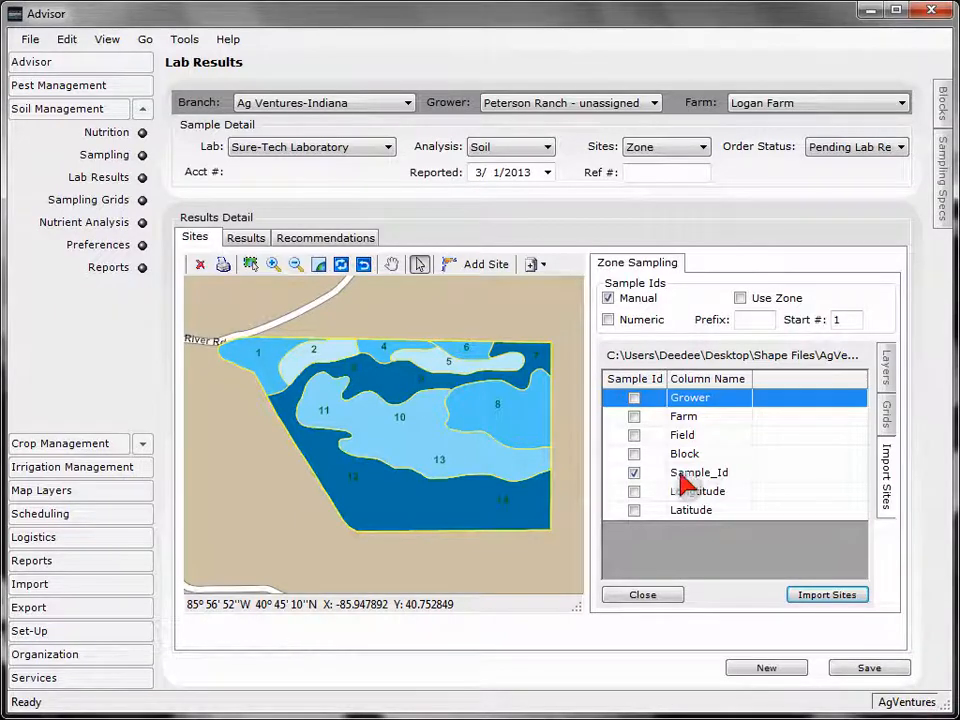
- Set the template for the lab results to Sure-Tech Soil 2013
click(257, 244)
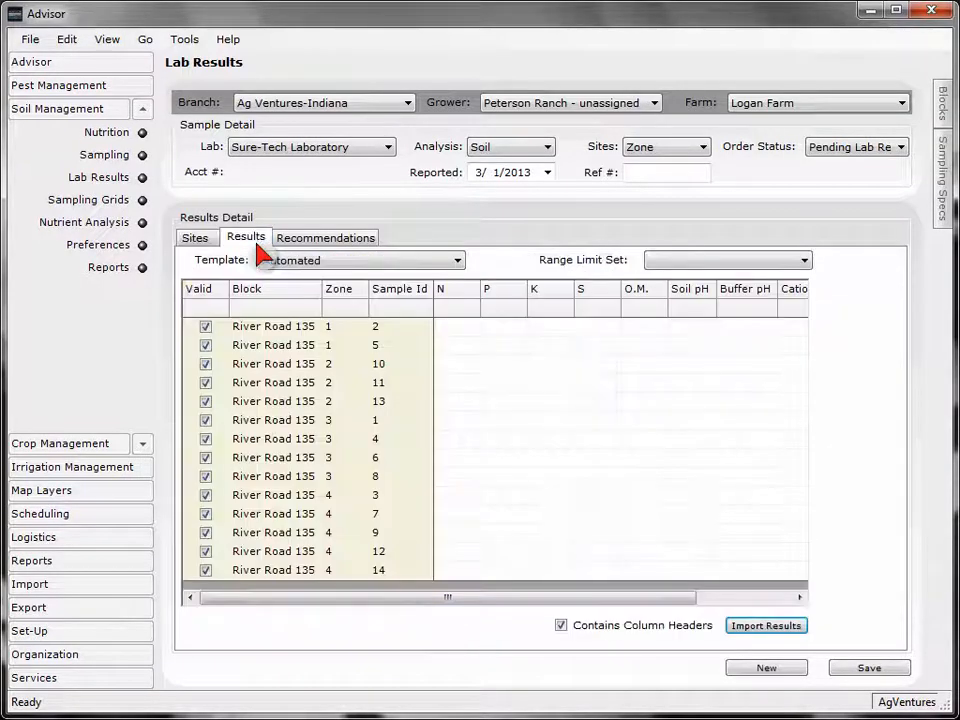
click(317, 265)
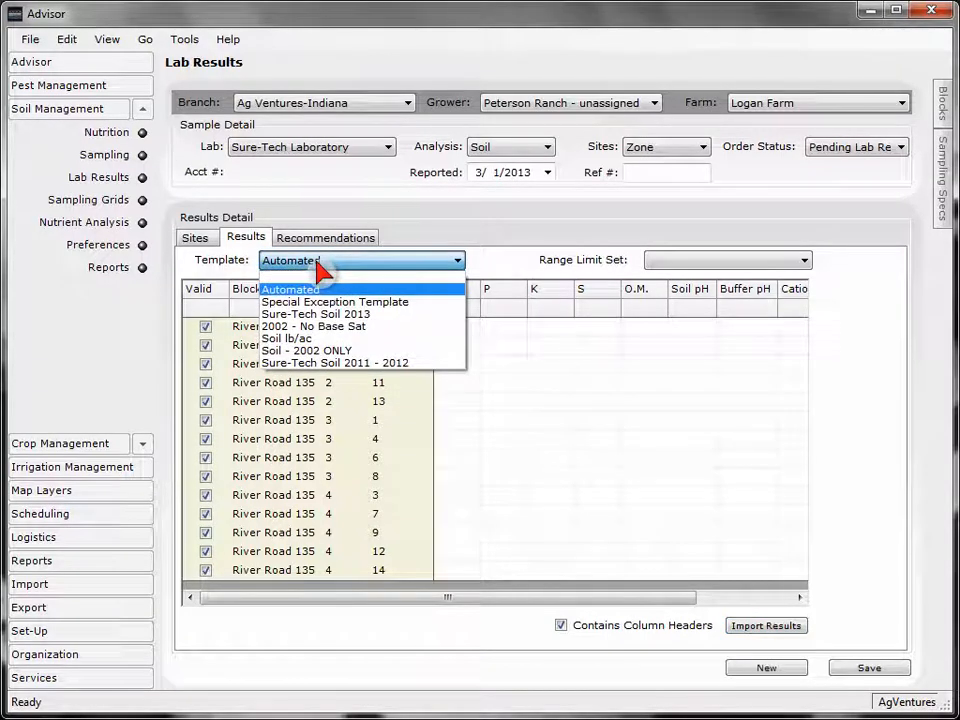
click(330, 315)
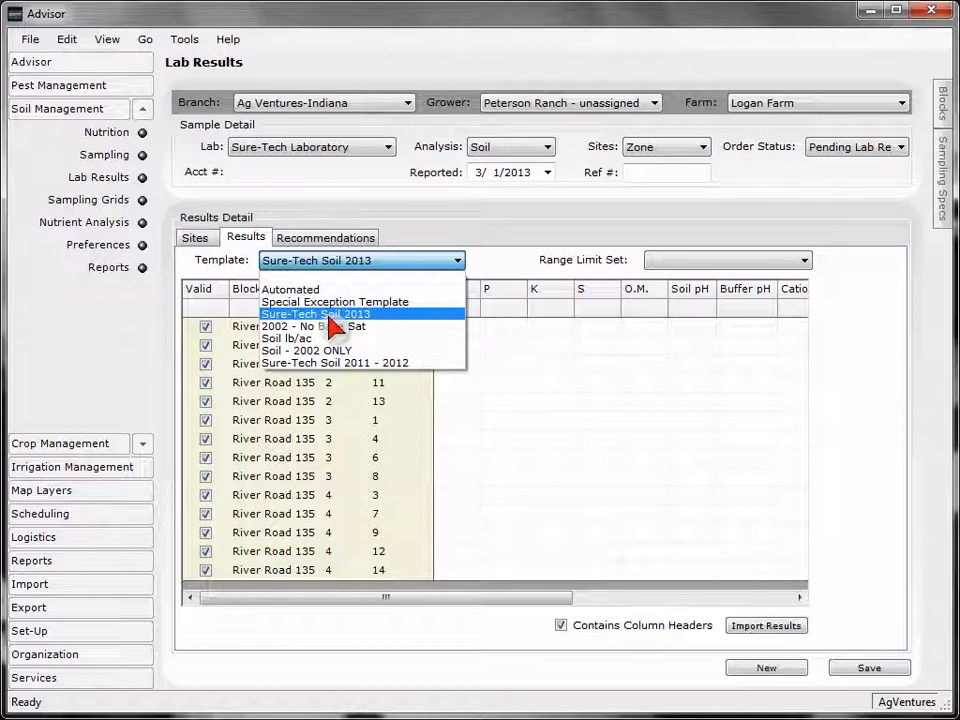
click(329, 315)
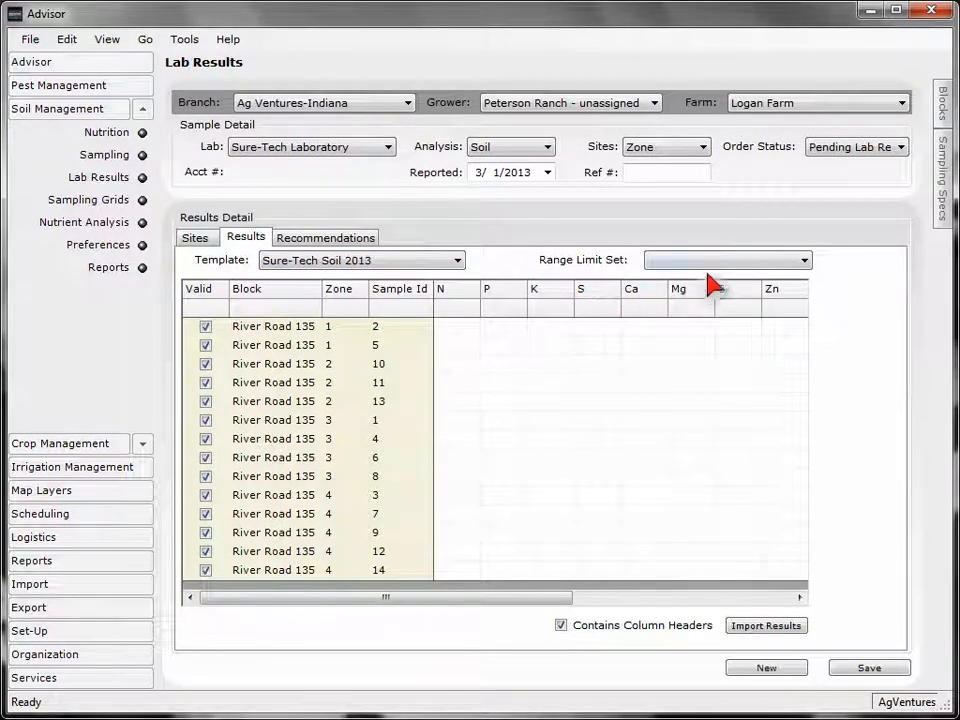
- Set the range limit set to Range Limits 2013 and load the River Road 135_14 point zone sample results file for import
click(738, 262)
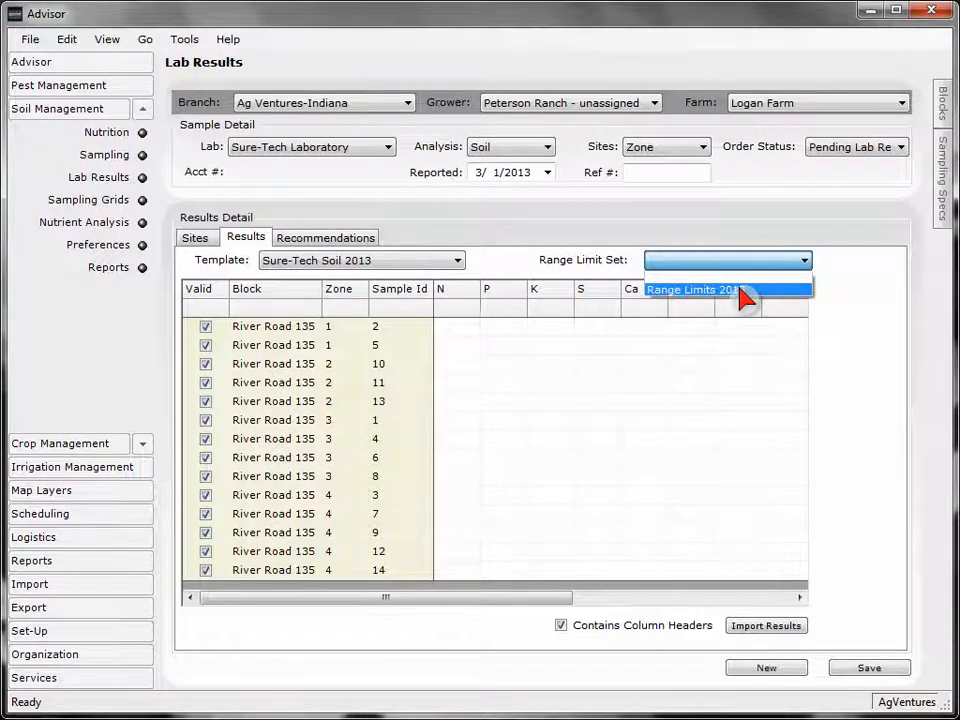
click(738, 287)
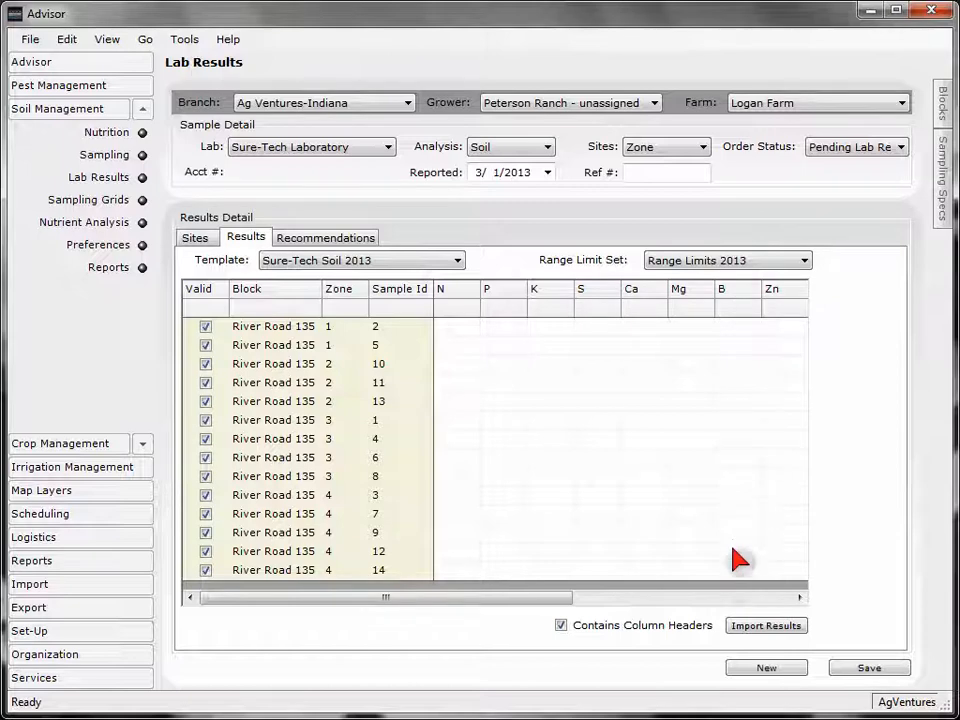
click(733, 626)
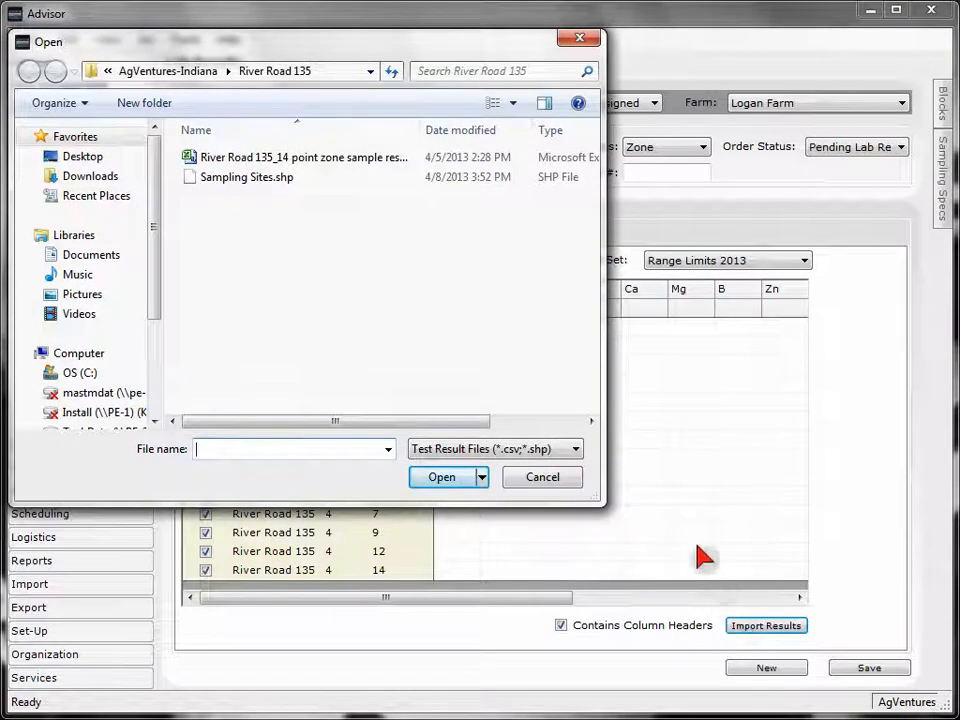
click(370, 172)
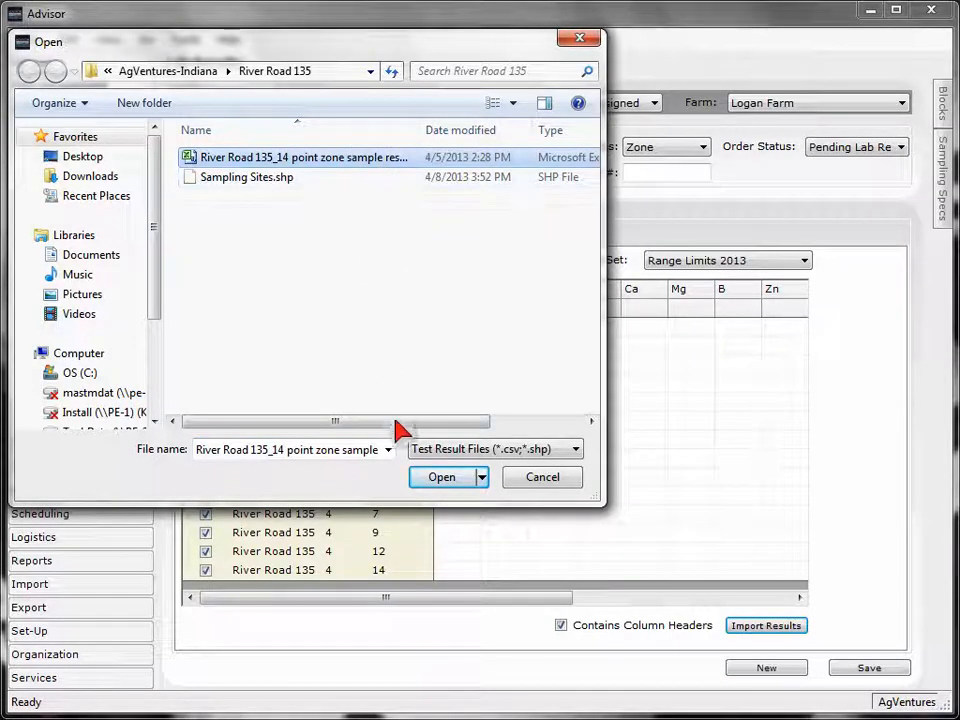
click(418, 488)
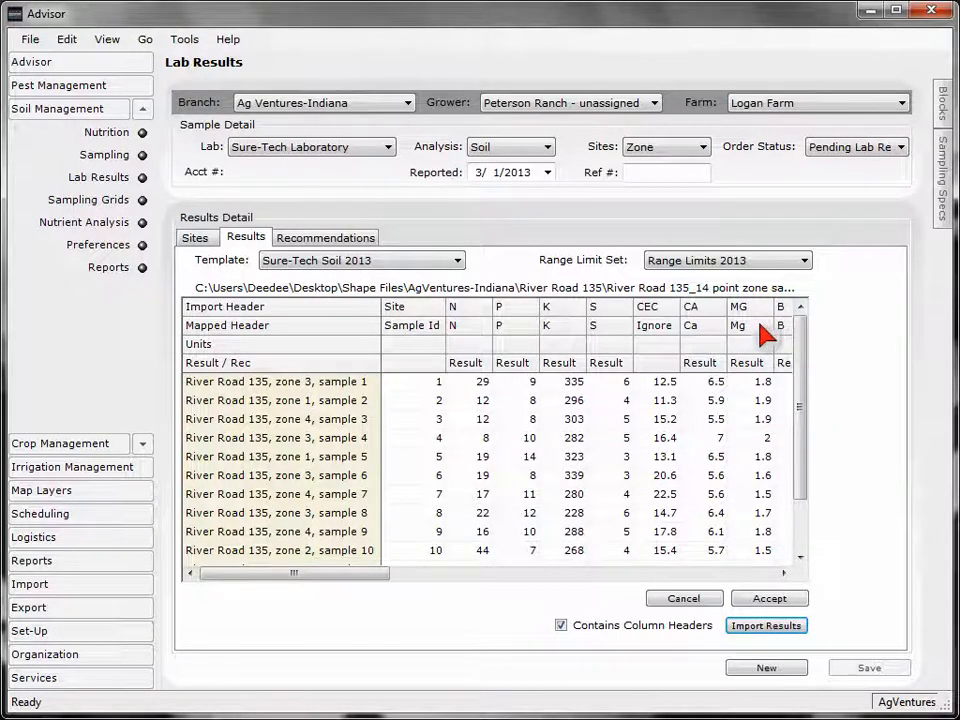
- Map the imported CEC column to Cation Exchange Capacity and accept the imported results
click(668, 325)
click(672, 327)
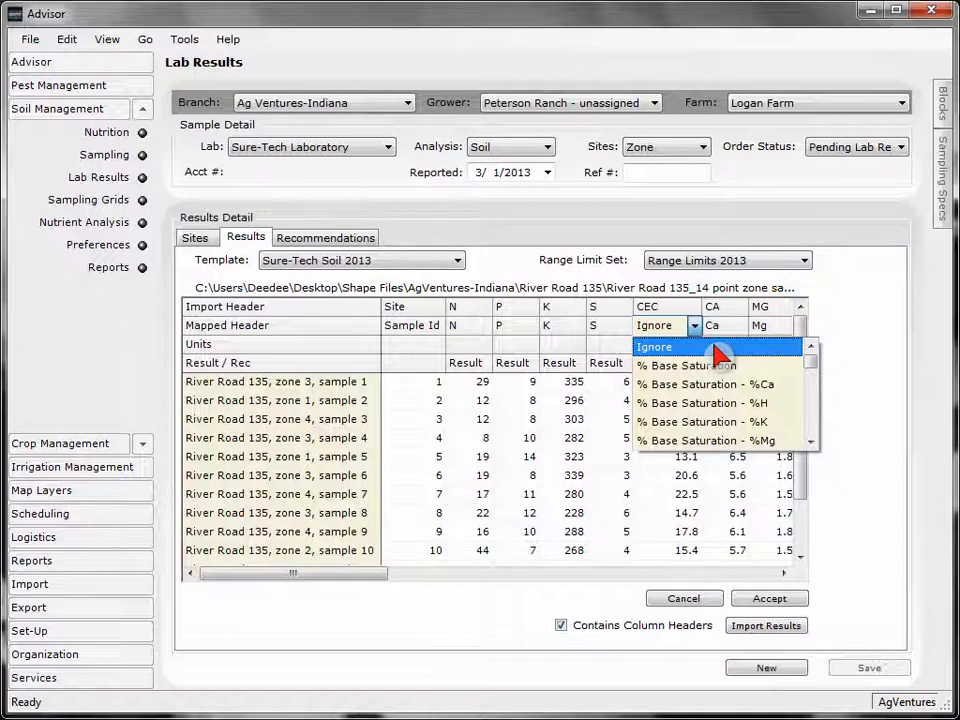
text(Ca)
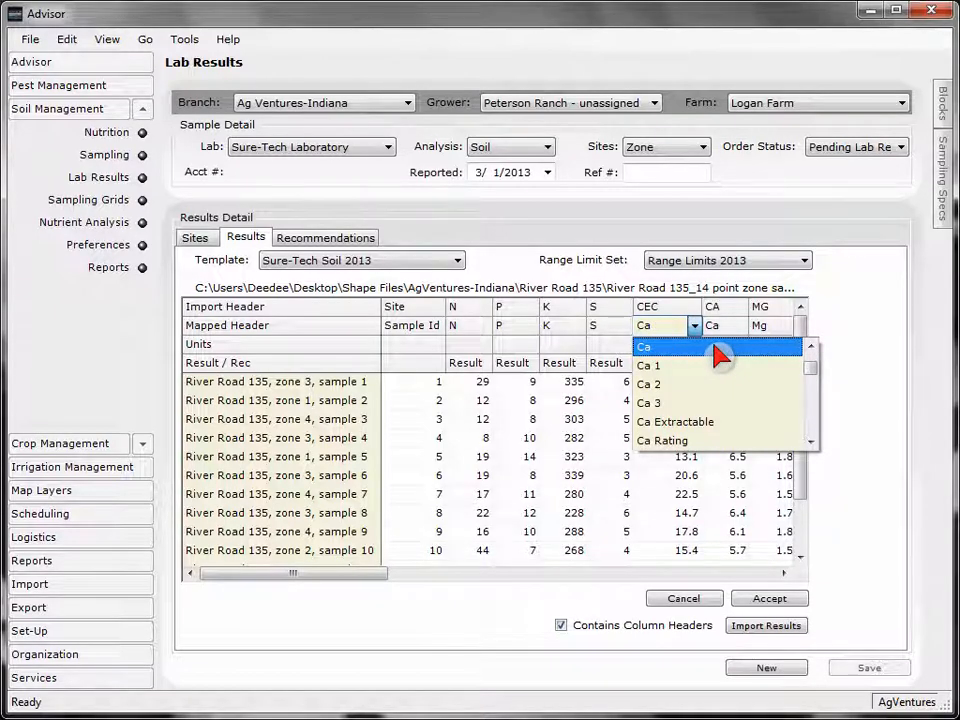
text(tion Ex)
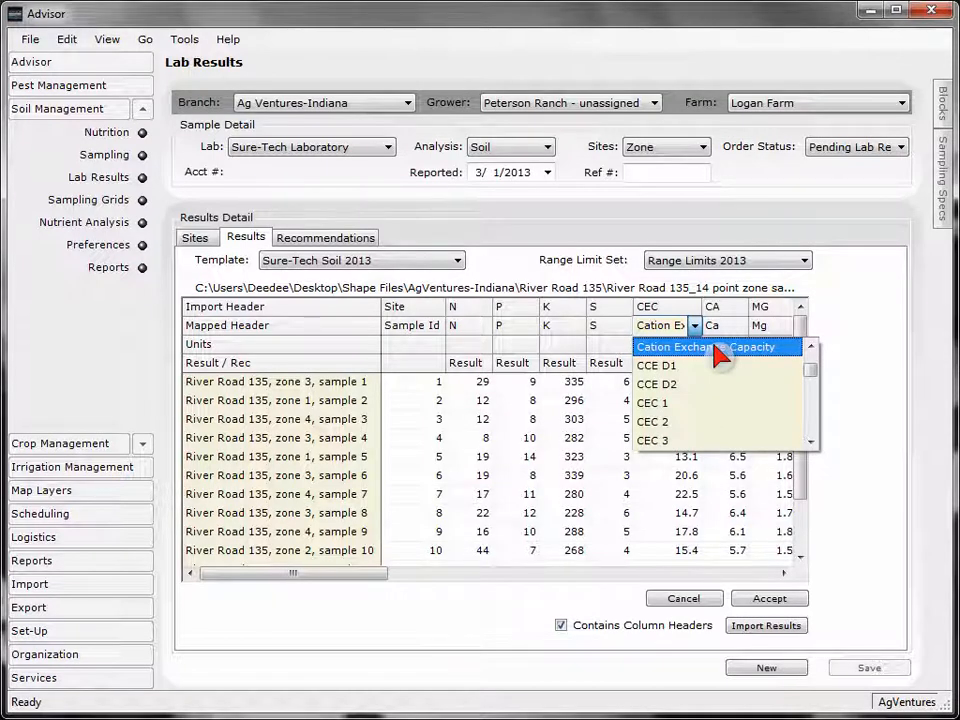
click(718, 349)
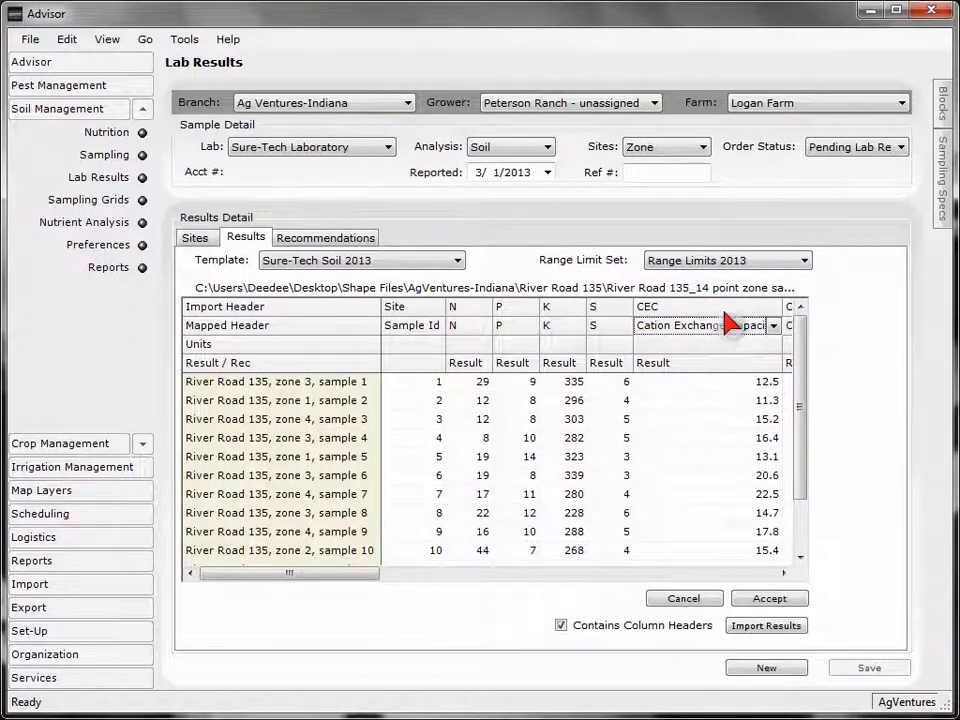
click(724, 314)
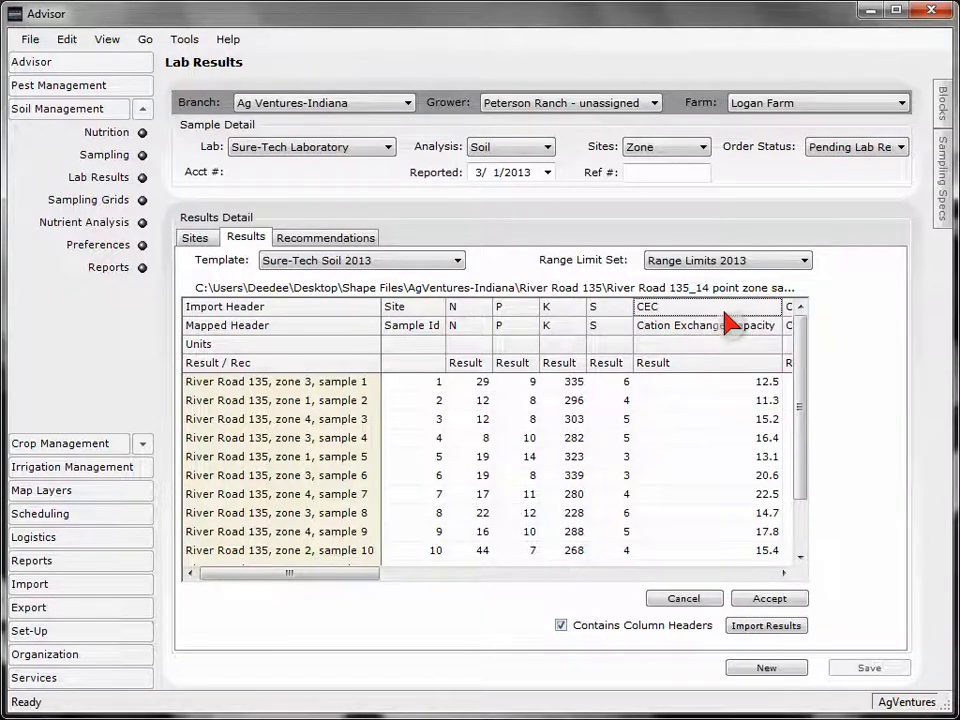
click(758, 599)
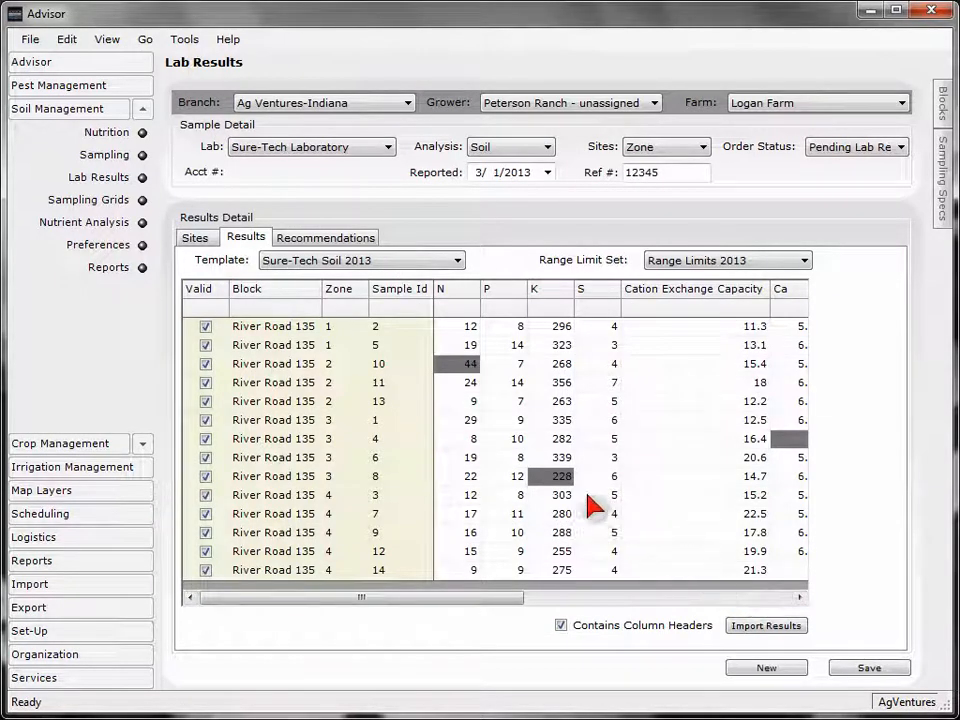
- Set the order status to Complete and save the lab results
mouse_move(550, 478)
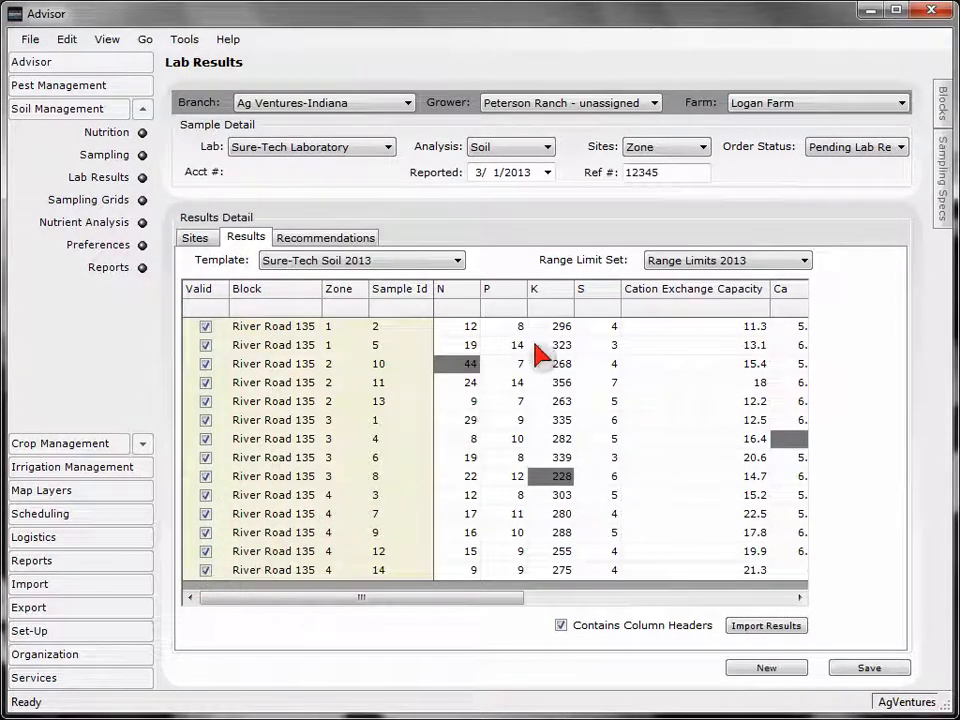
click(842, 158)
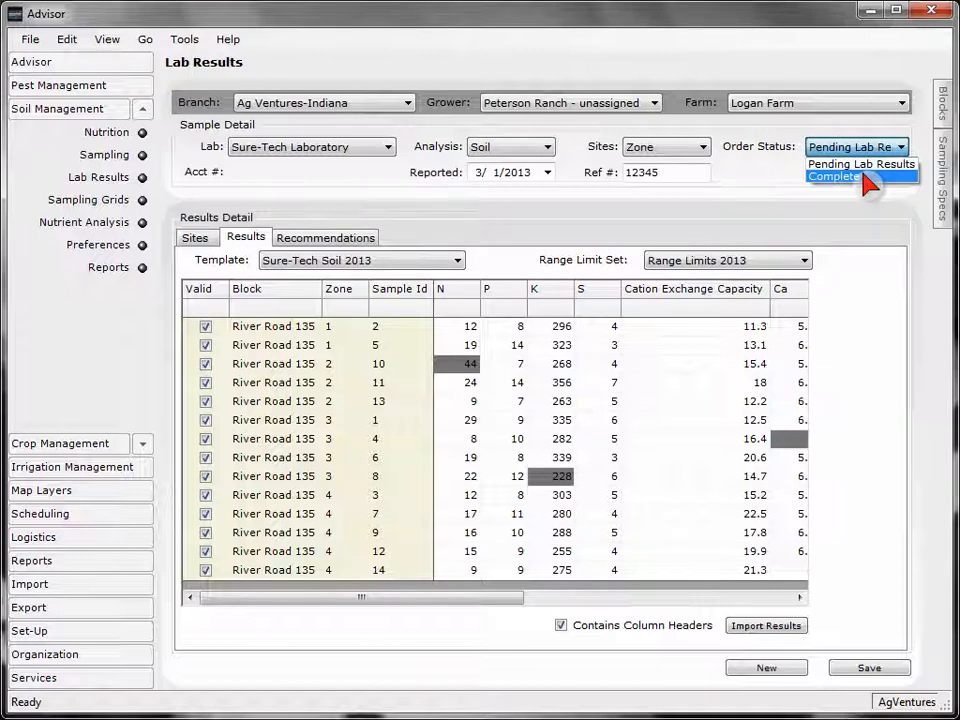
click(868, 178)
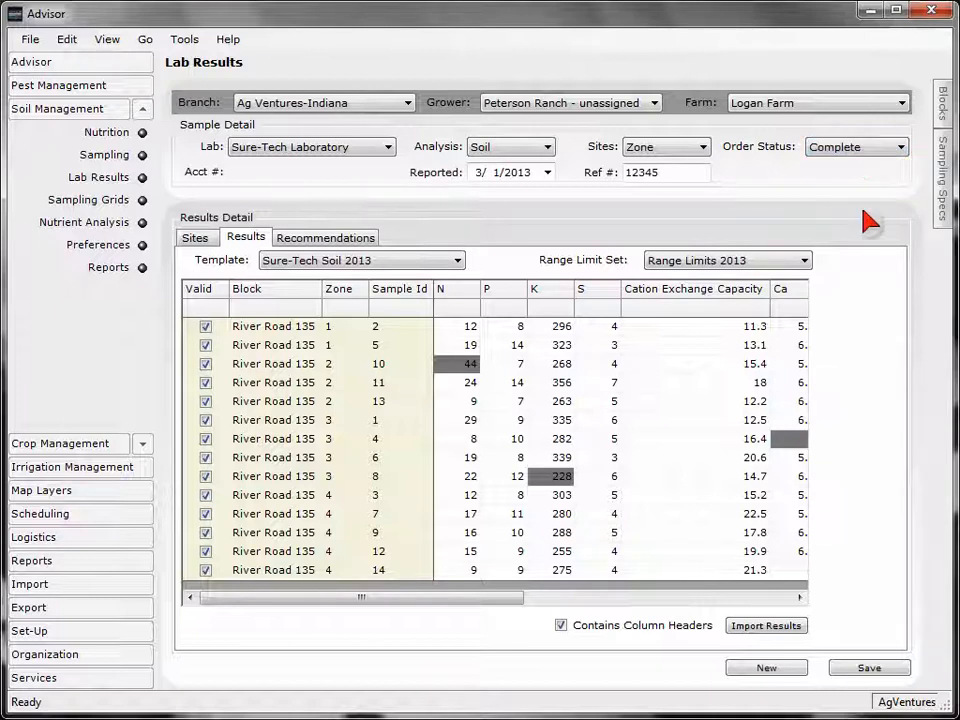
click(845, 668)
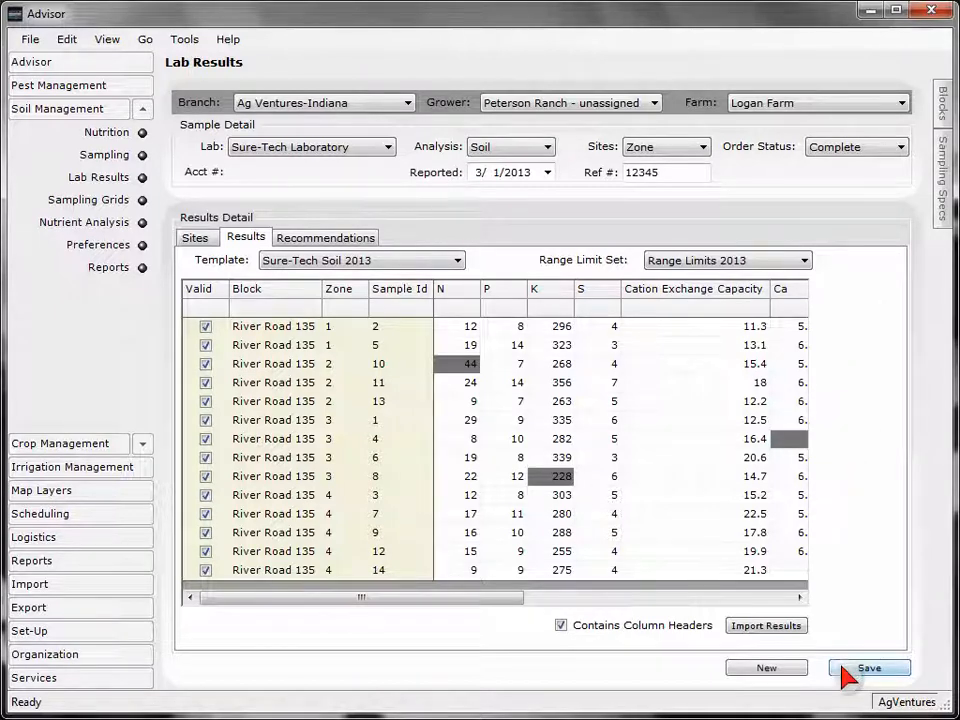